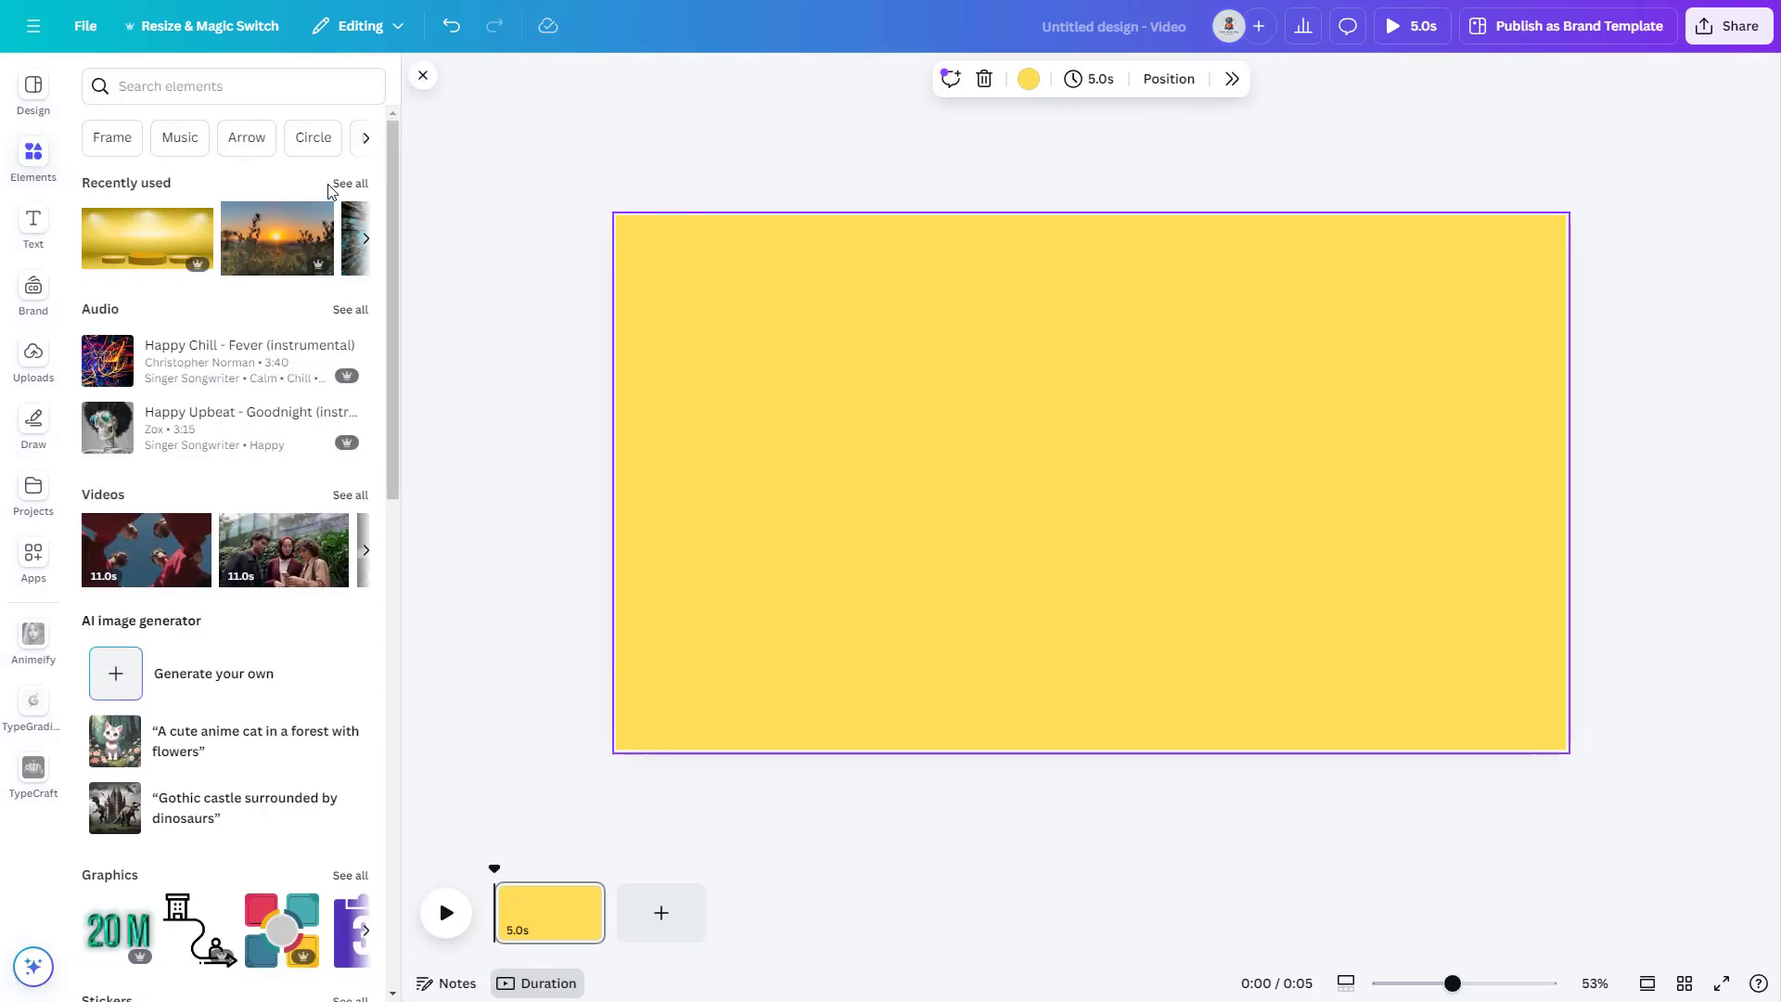
# Add the recently used golden three-podium image and make it the page background.
pyautogui.click(141, 251)
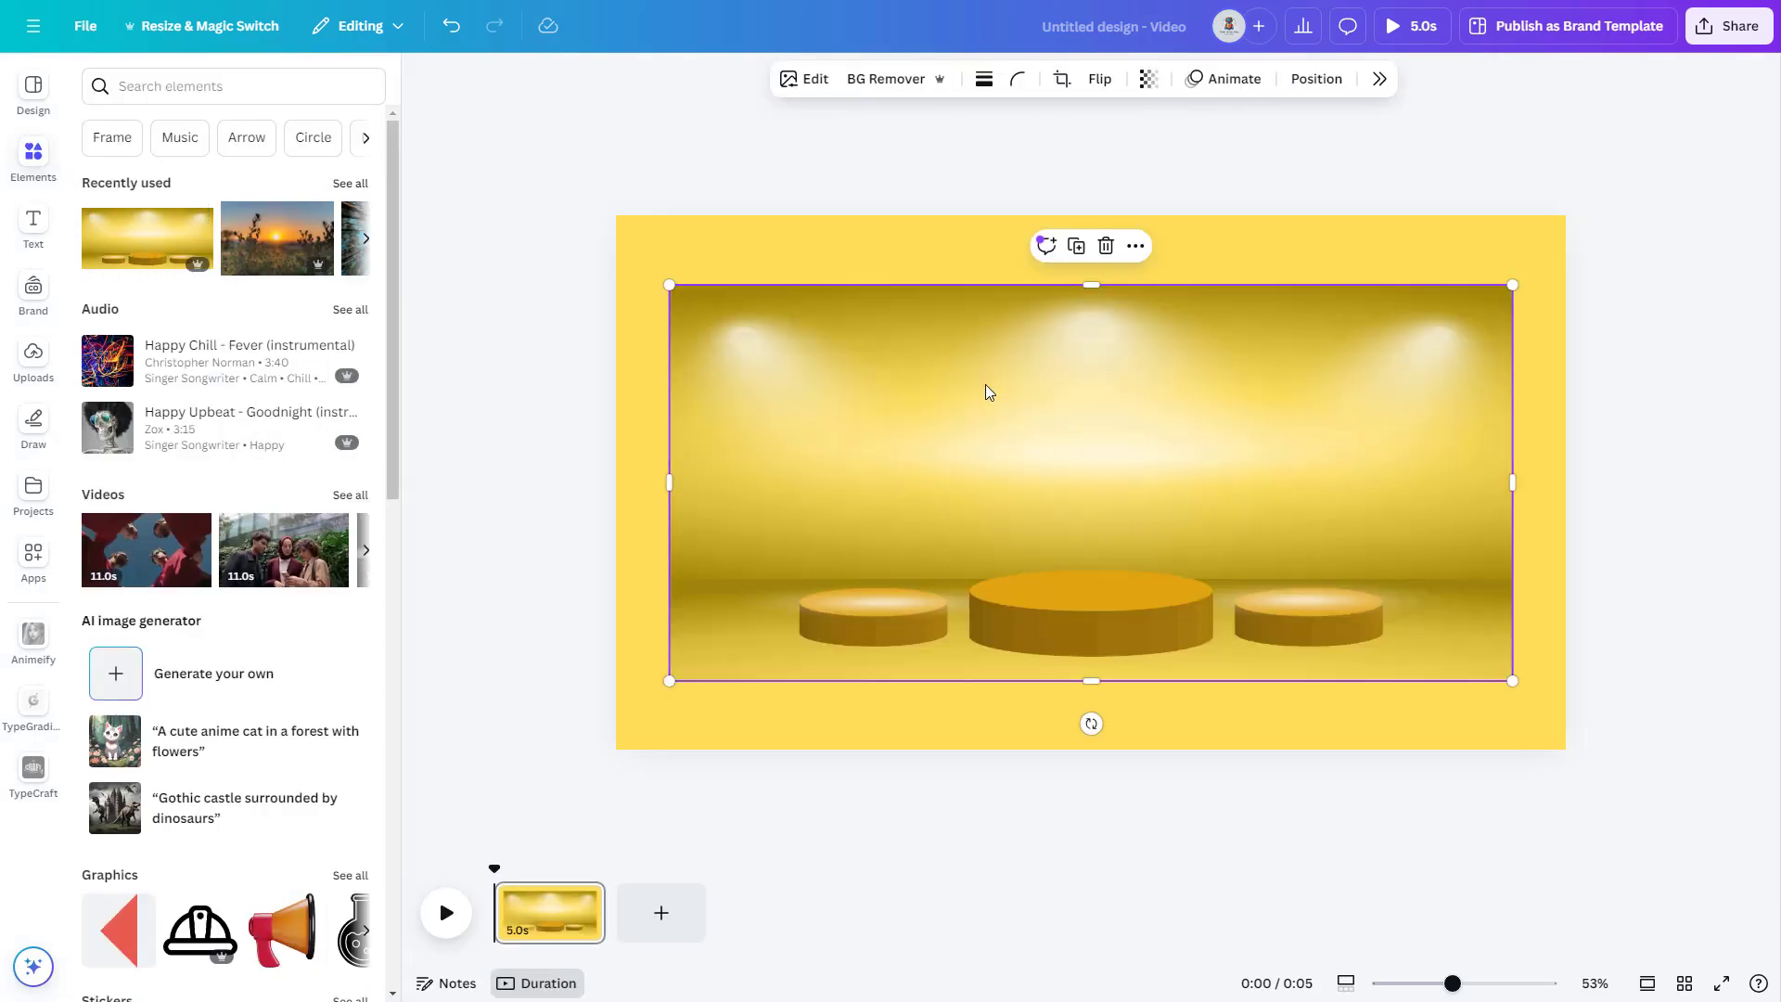
pyautogui.rightClick(976, 382)
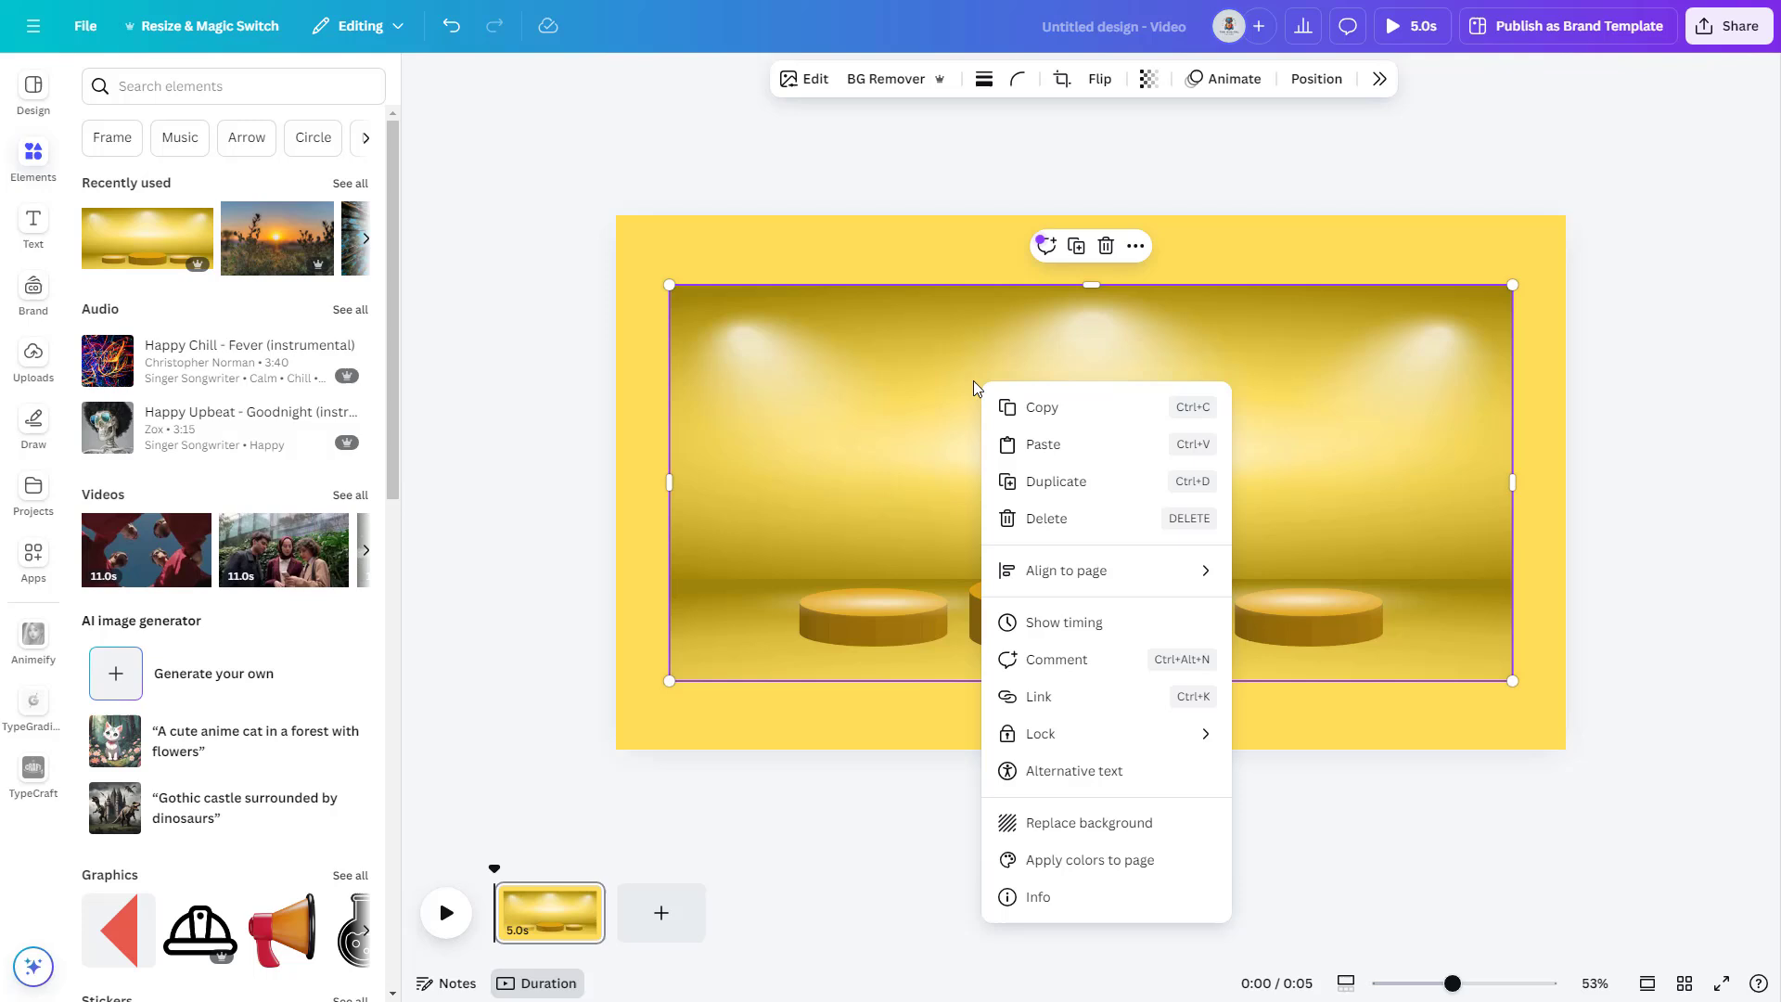
pyautogui.click(1065, 824)
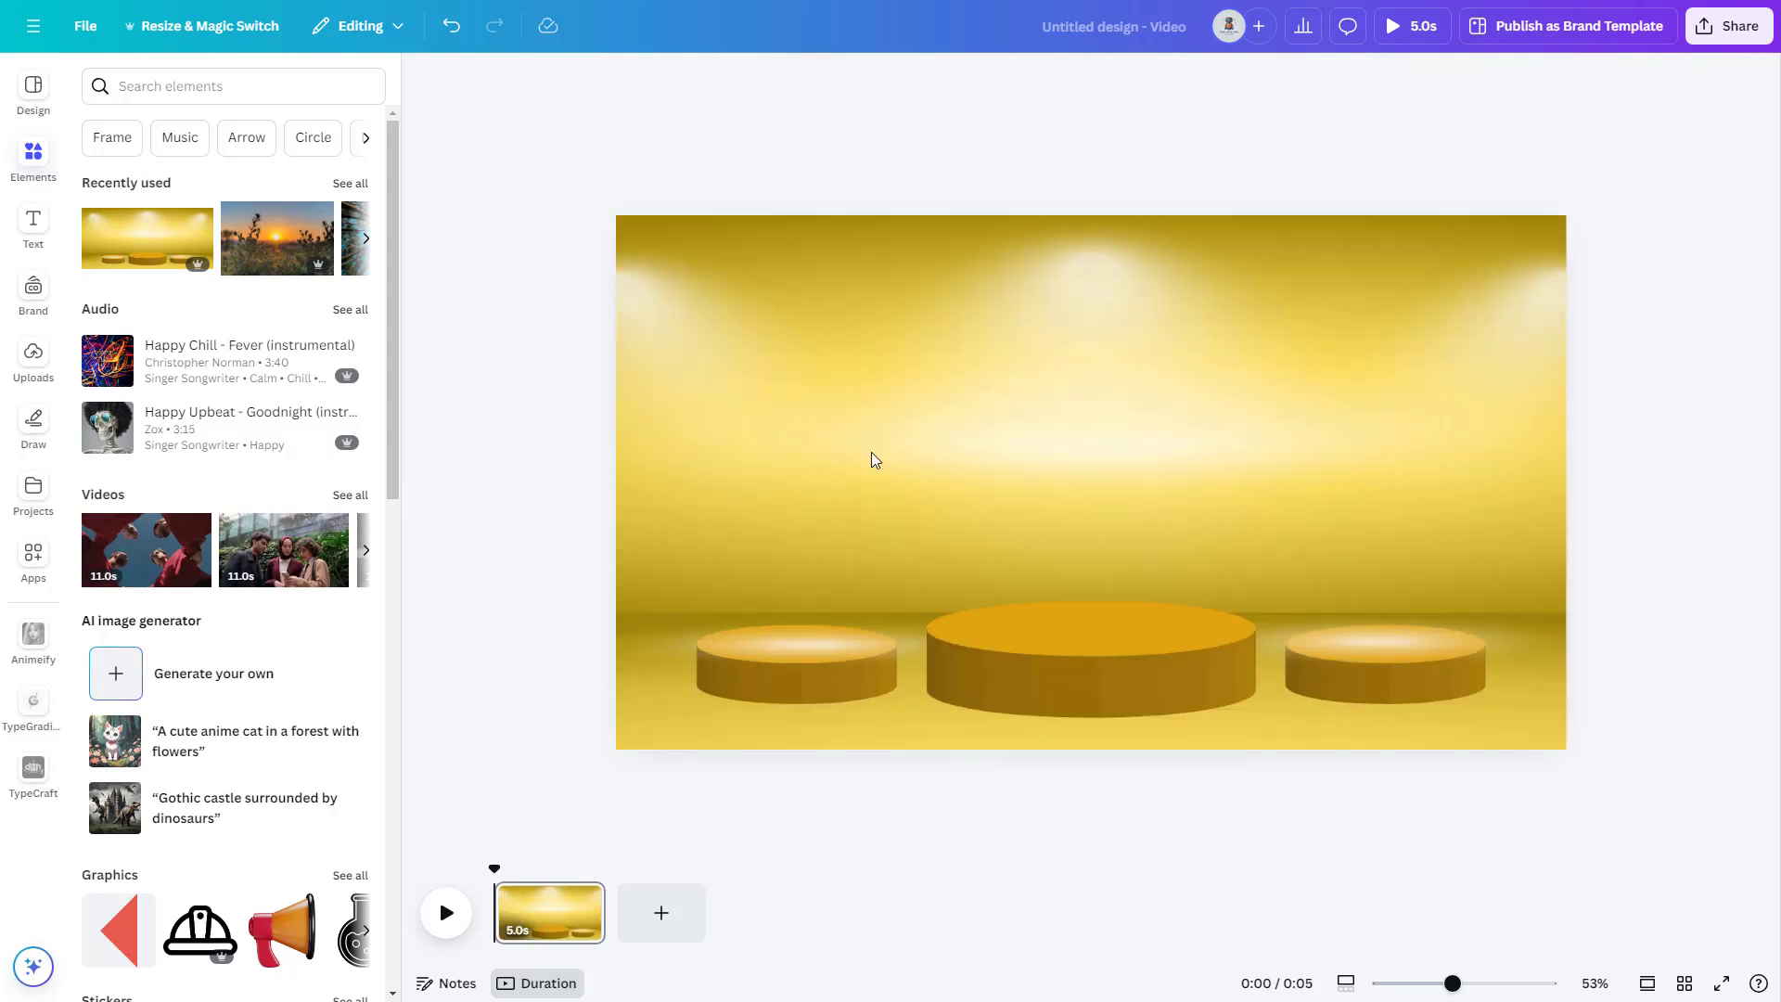
# Add a circular frame, enlarge it to about 696 by 696, and centre it over the middle podium.
pyautogui.click(116, 143)
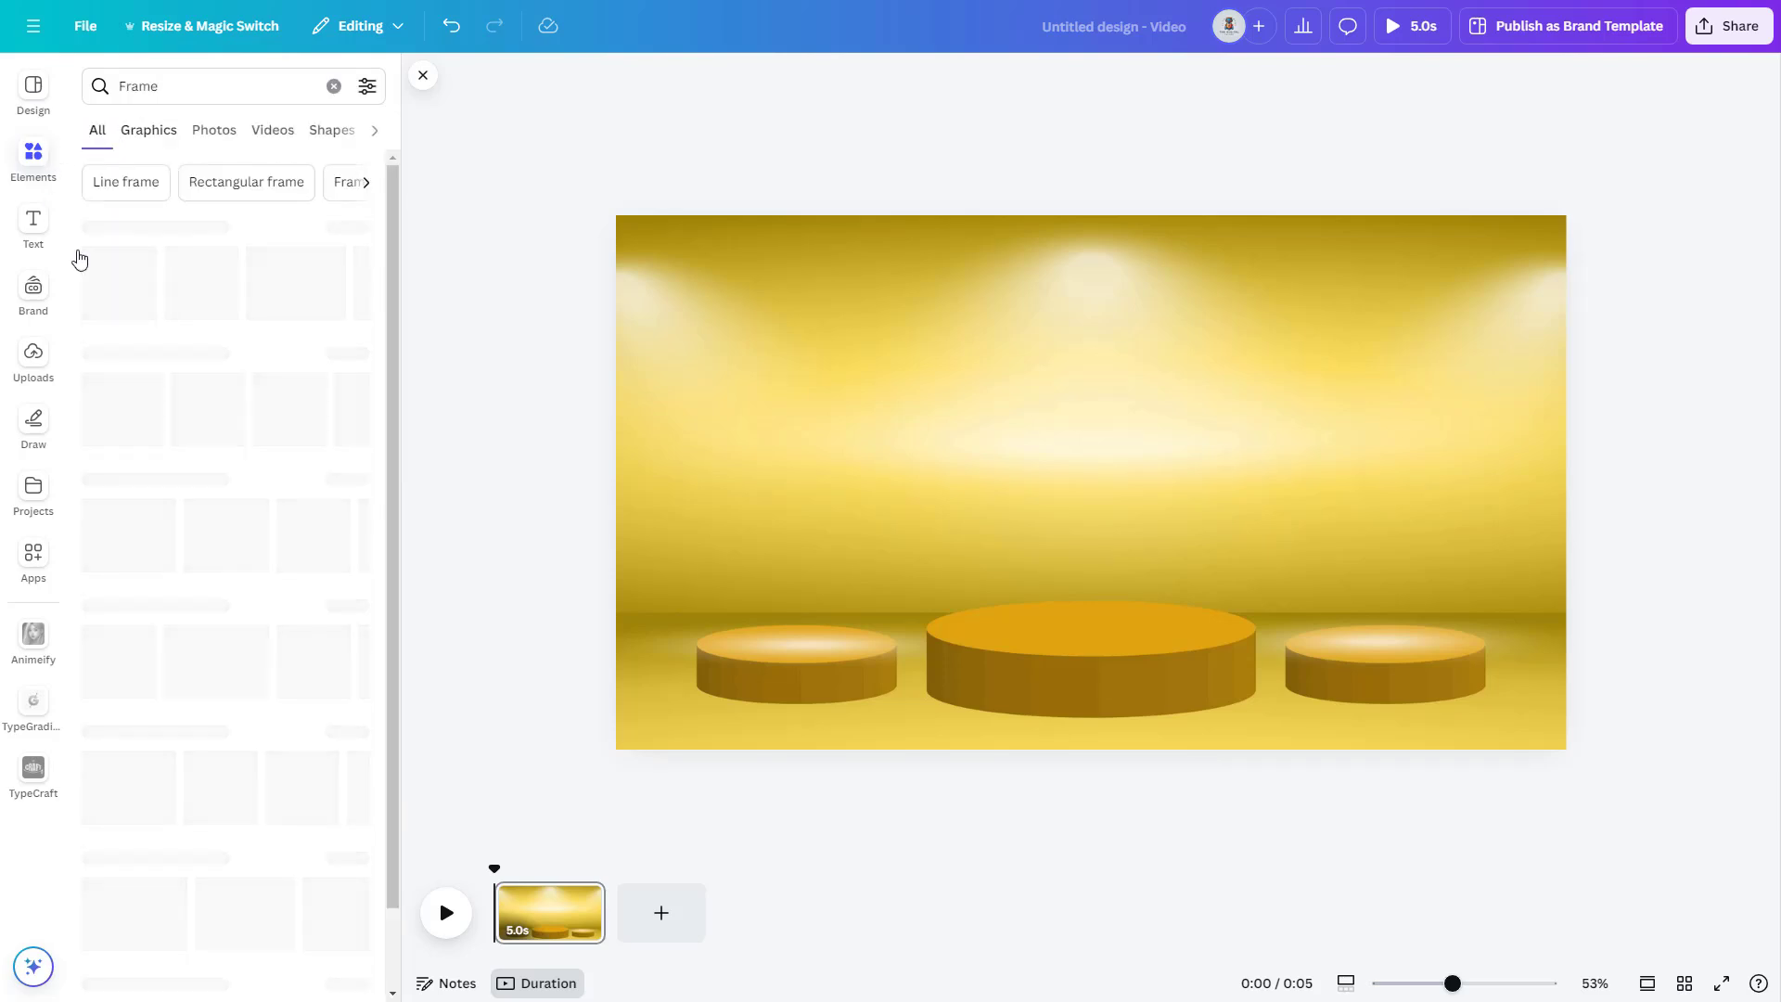
pyautogui.click(287, 271)
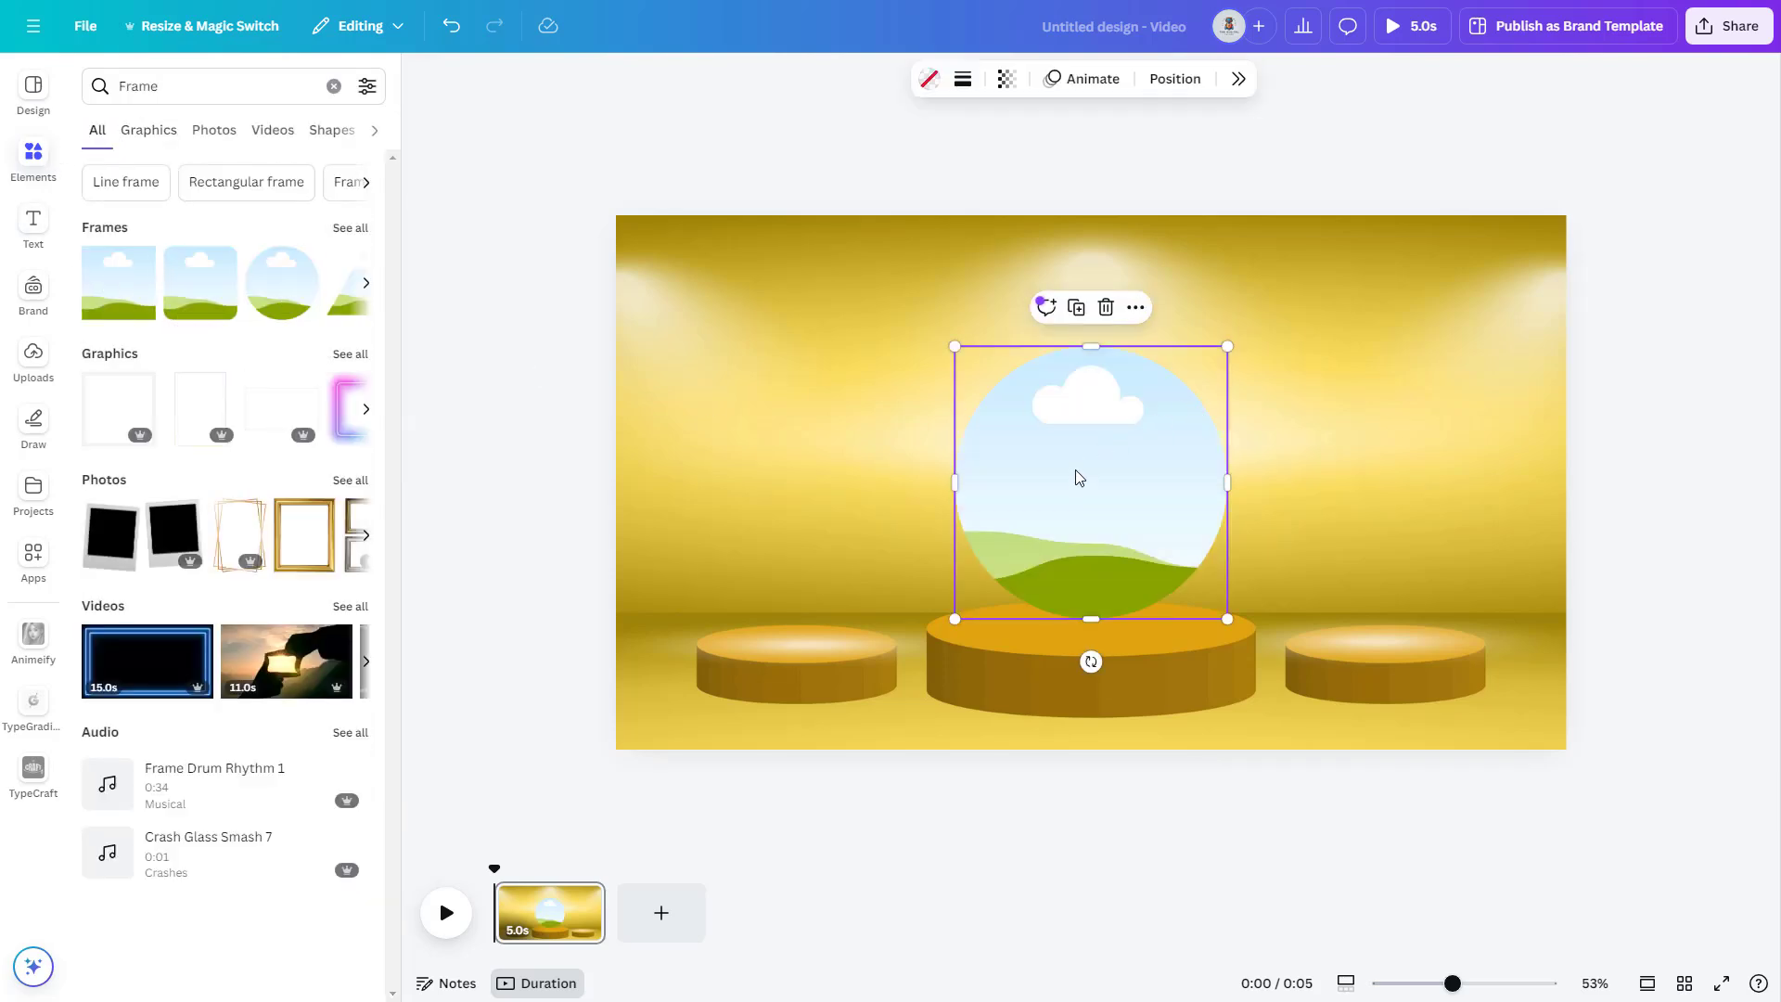
pyautogui.moveTo(1077, 478); pyautogui.dragTo(1062, 419)
pyautogui.moveTo(1208, 569); pyautogui.dragTo(1215, 609)
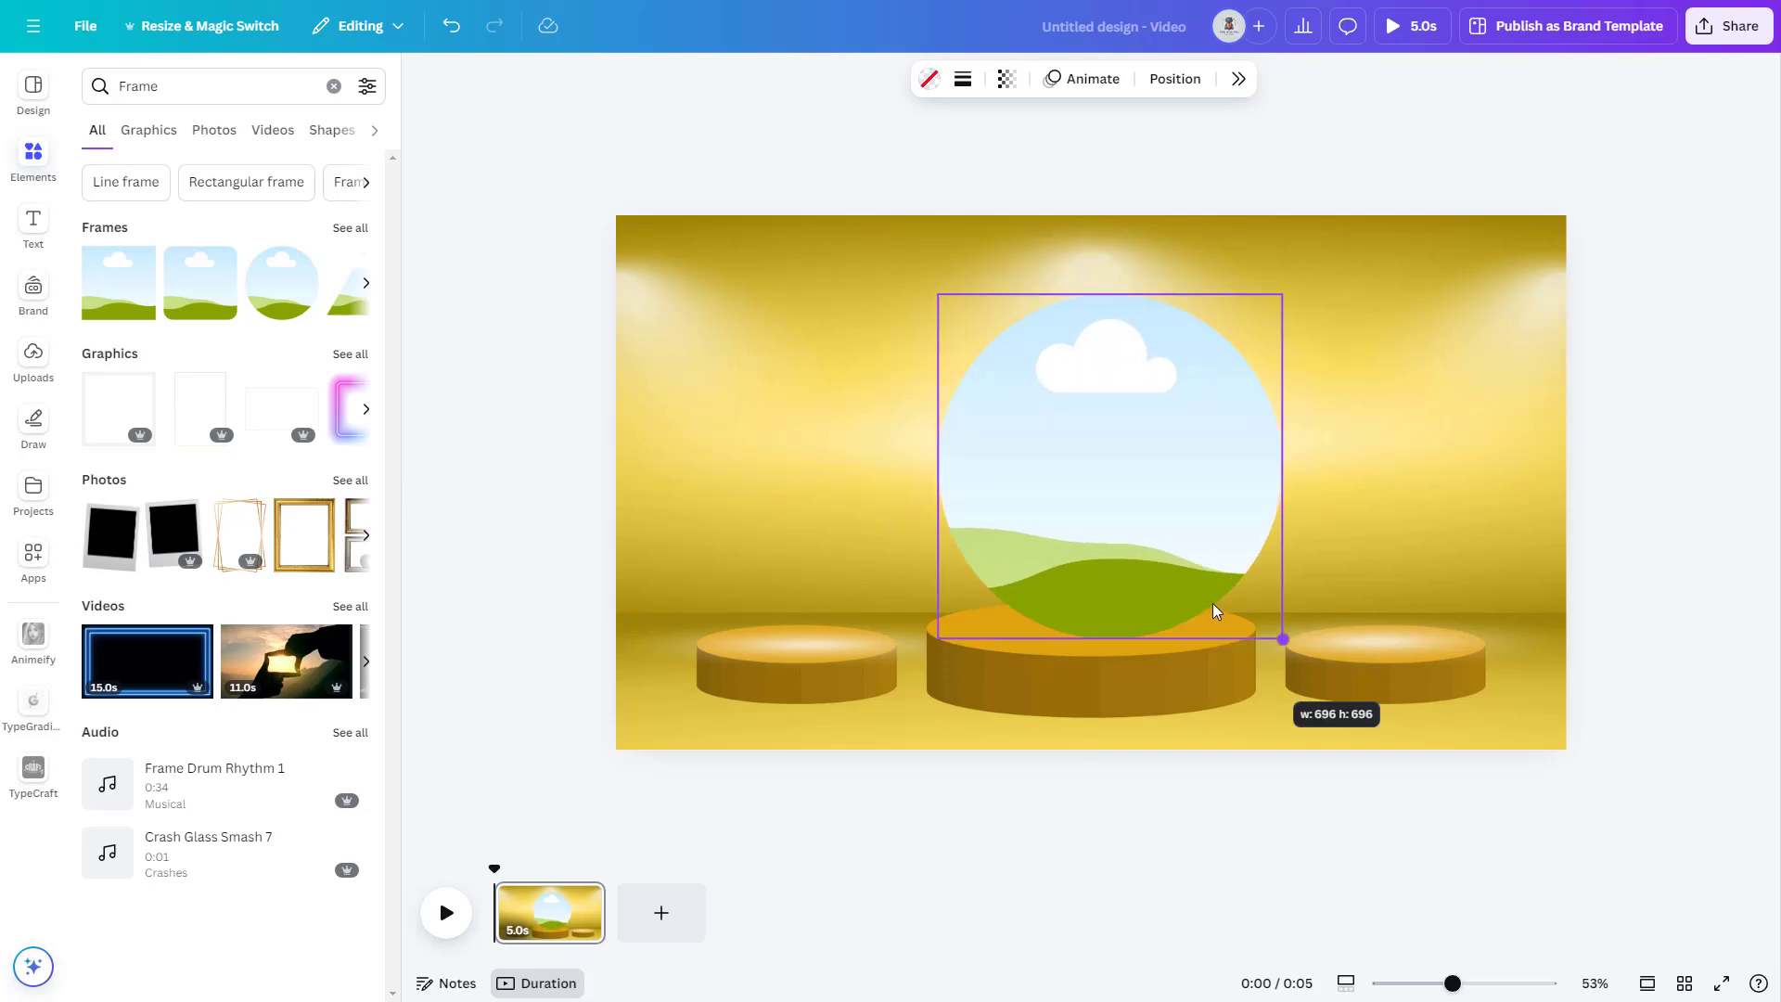
pyautogui.moveTo(1101, 530)
pyautogui.mouseDown()
pyautogui.moveTo(1073, 509)
pyautogui.moveTo(1080, 539)
pyautogui.moveTo(1072, 526)
pyautogui.mouseUp()
# Duplicate the circular frame at a smaller size and place one copy above each side podium.
pyautogui.click(1076, 271)
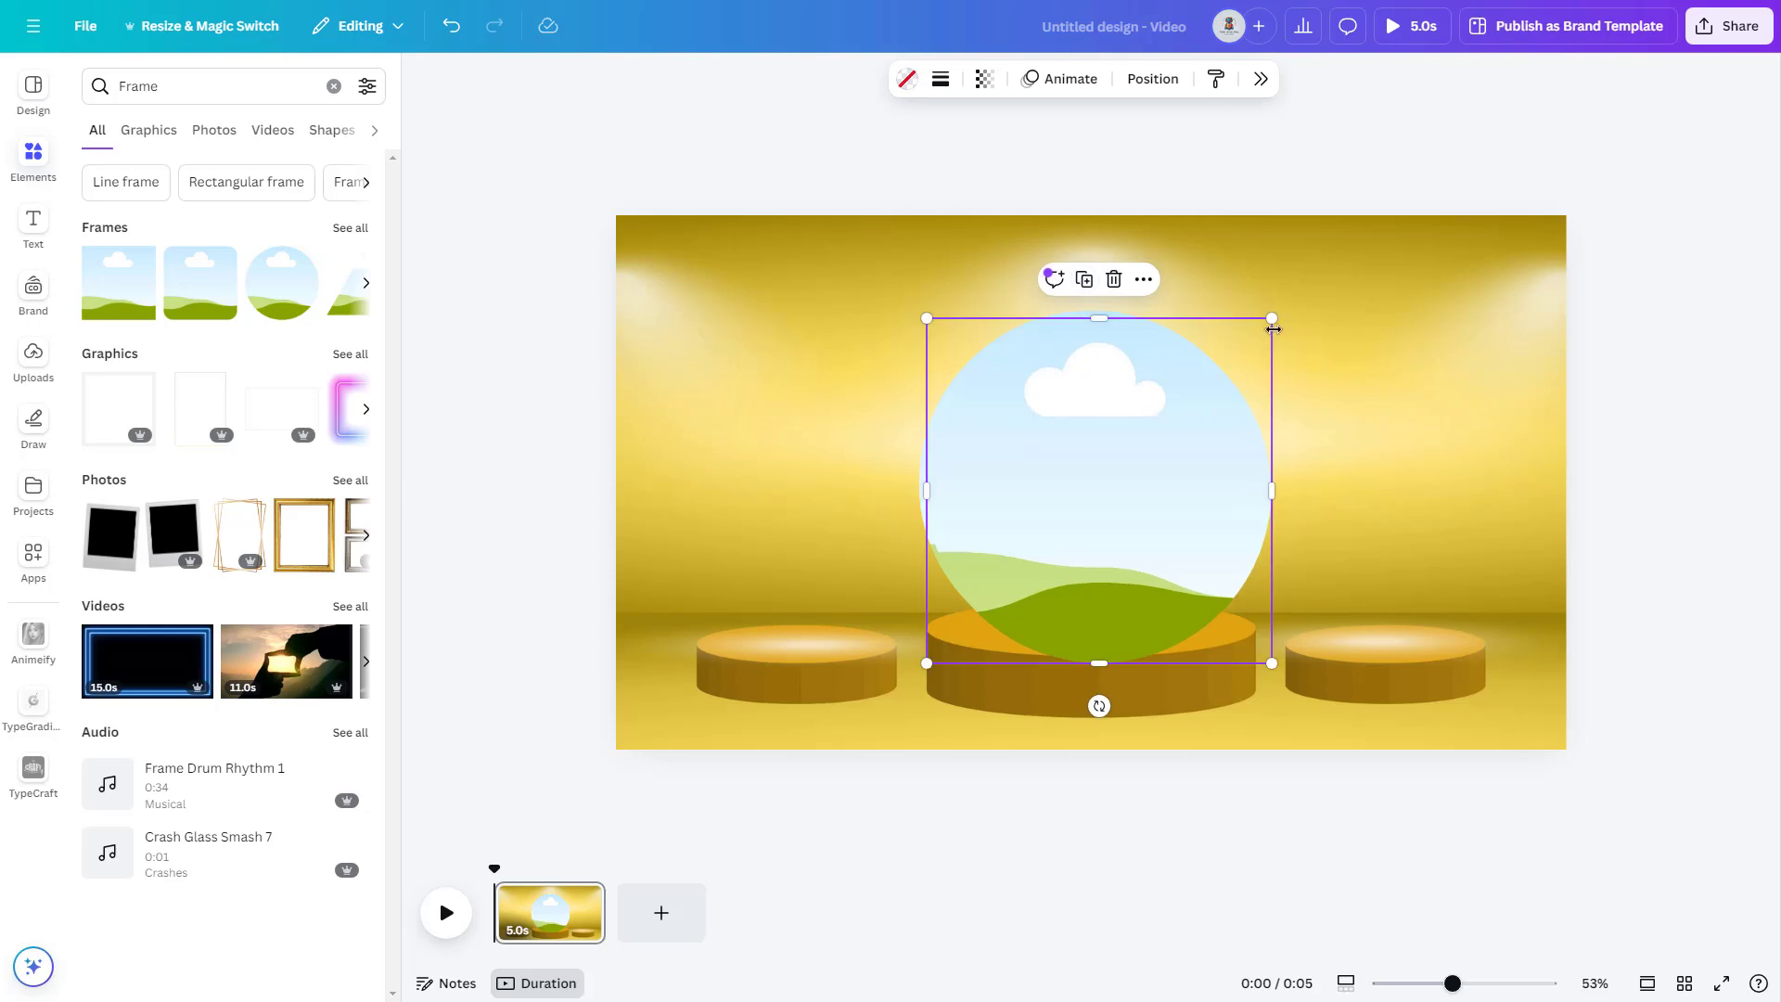
pyautogui.moveTo(1270, 317); pyautogui.dragTo(1161, 426)
pyautogui.moveTo(1067, 538); pyautogui.dragTo(811, 479)
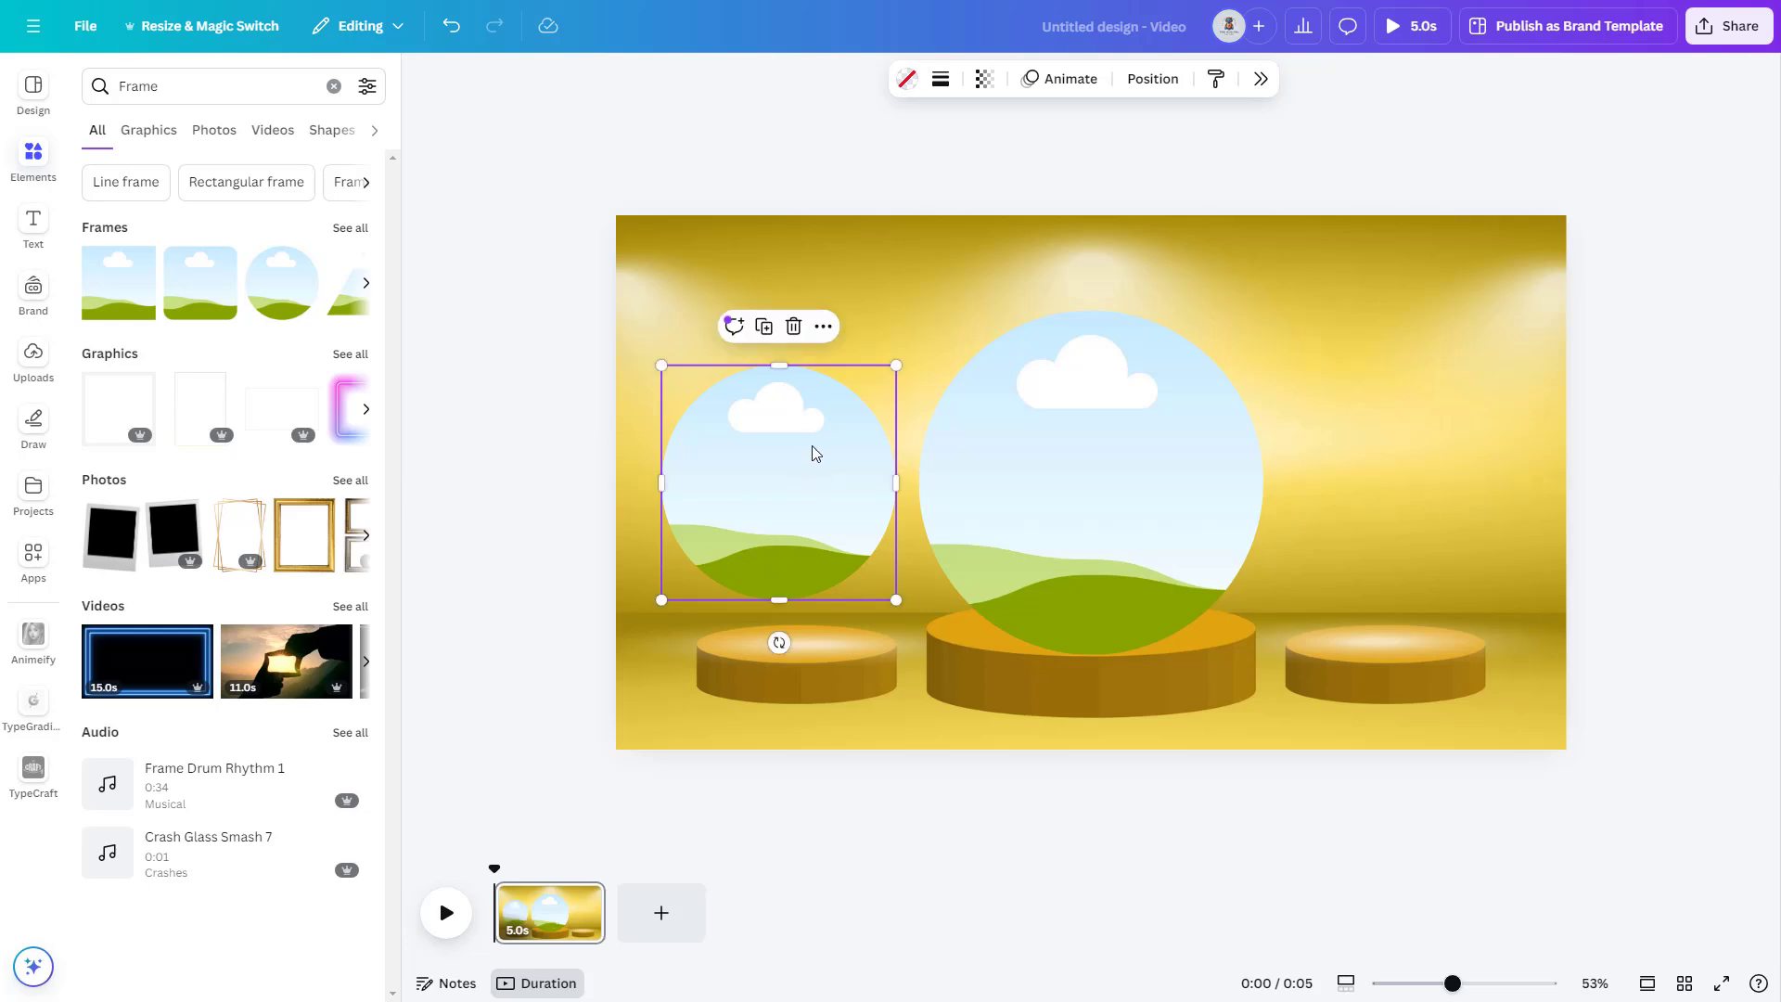
pyautogui.click(763, 327)
pyautogui.moveTo(634, 542); pyautogui.dragTo(1513, 478)
# Select all three circular frames and tidy up their alignment and spacing.
pyautogui.keyDown('shift'); pyautogui.click(1094, 501); pyautogui.keyUp('shift')
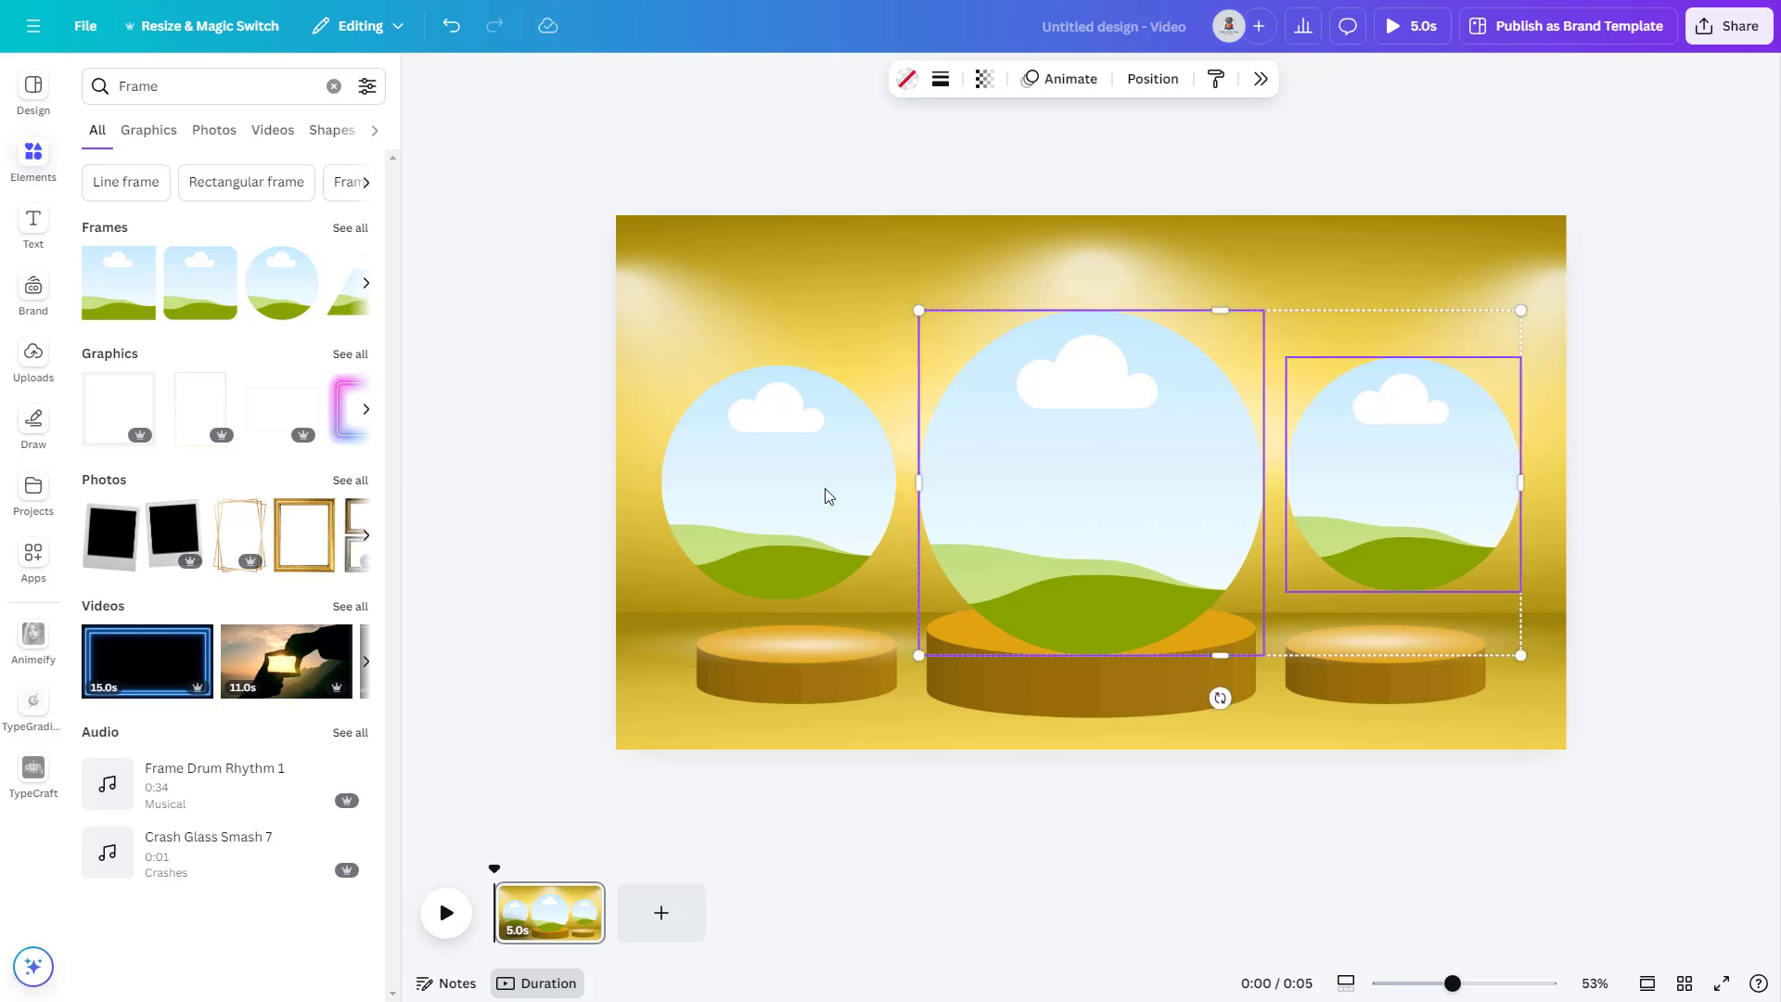
pyautogui.keyDown('shift'); pyautogui.click(823, 492); pyautogui.keyUp('shift')
pyautogui.click(1153, 79)
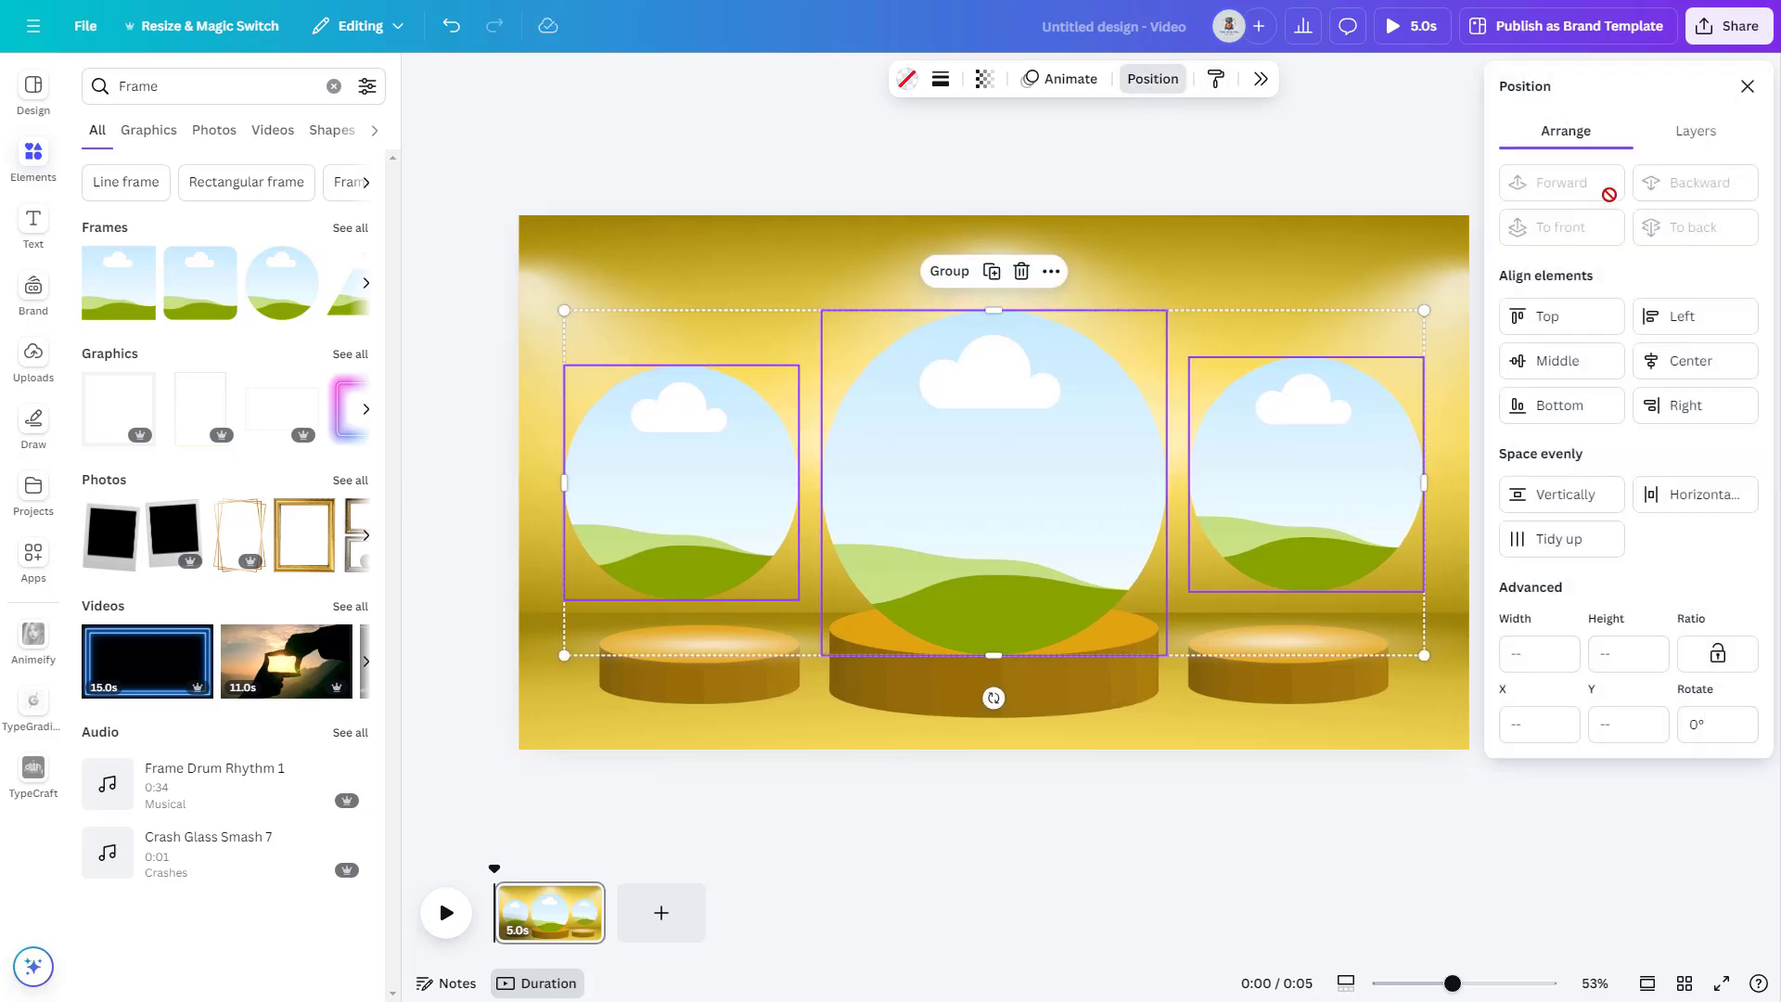
pyautogui.click(1566, 490)
pyautogui.click(1556, 548)
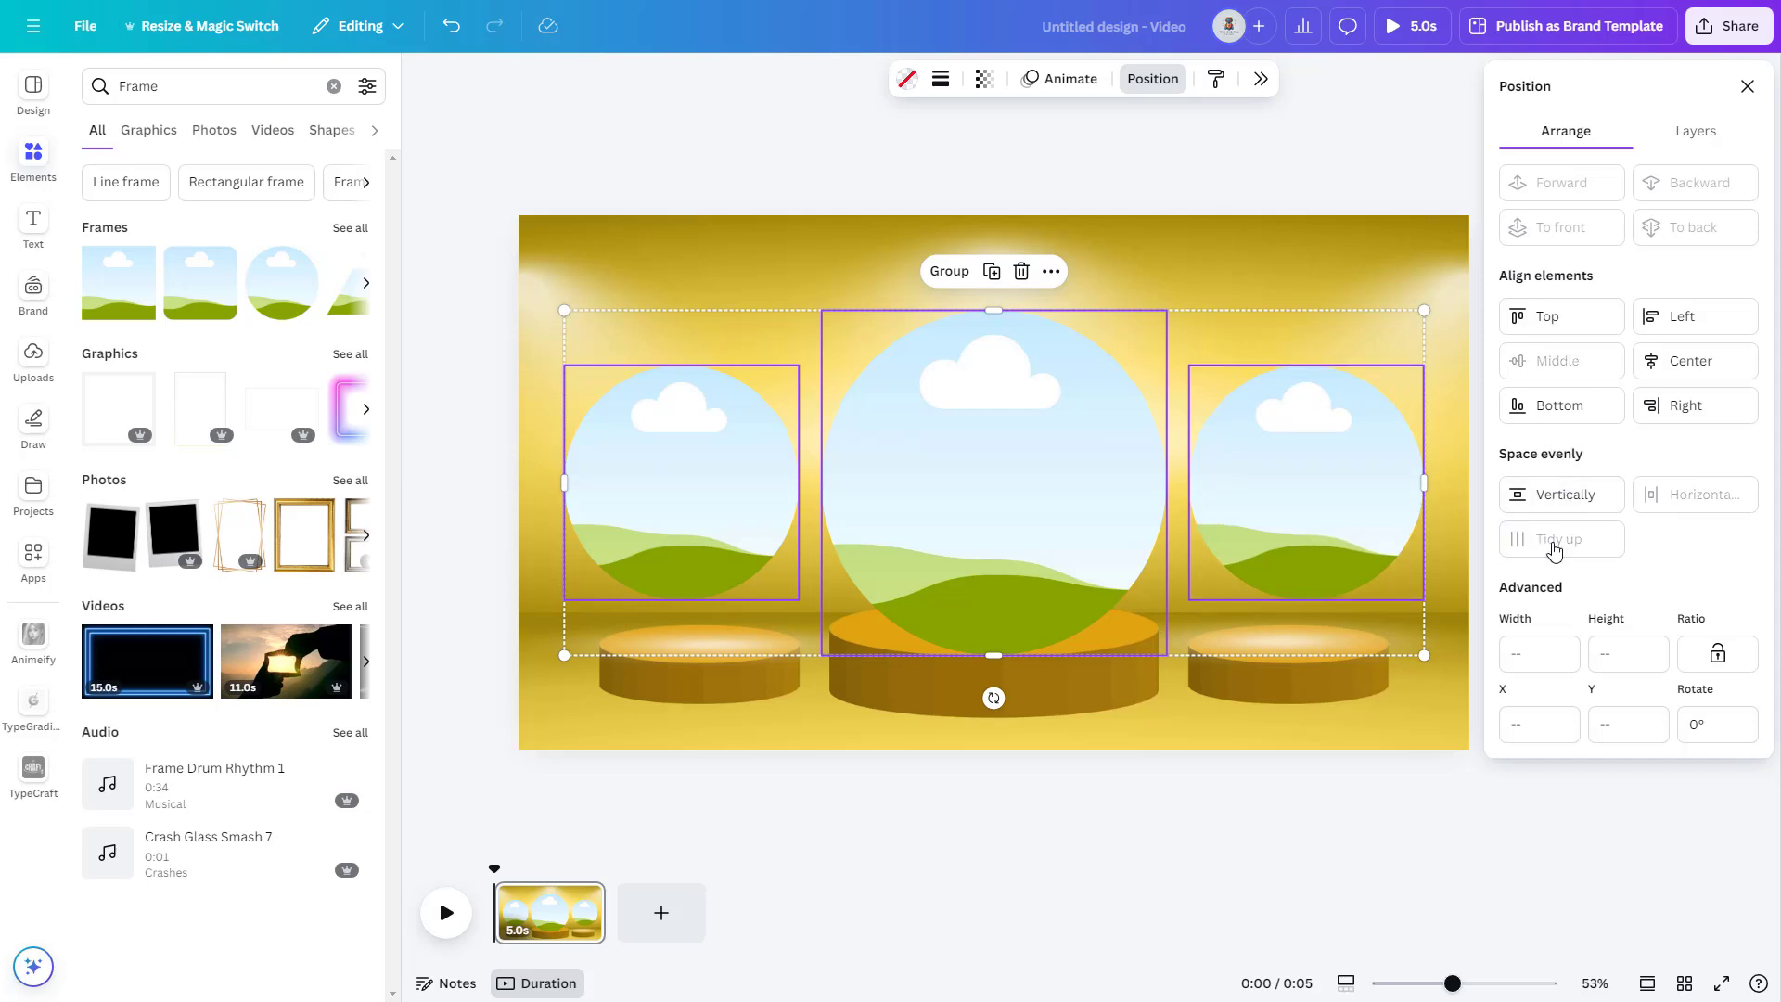
# Create two even smaller circular frames, one in each gap between the large centre frame and the side frames.
pyautogui.click(820, 521)
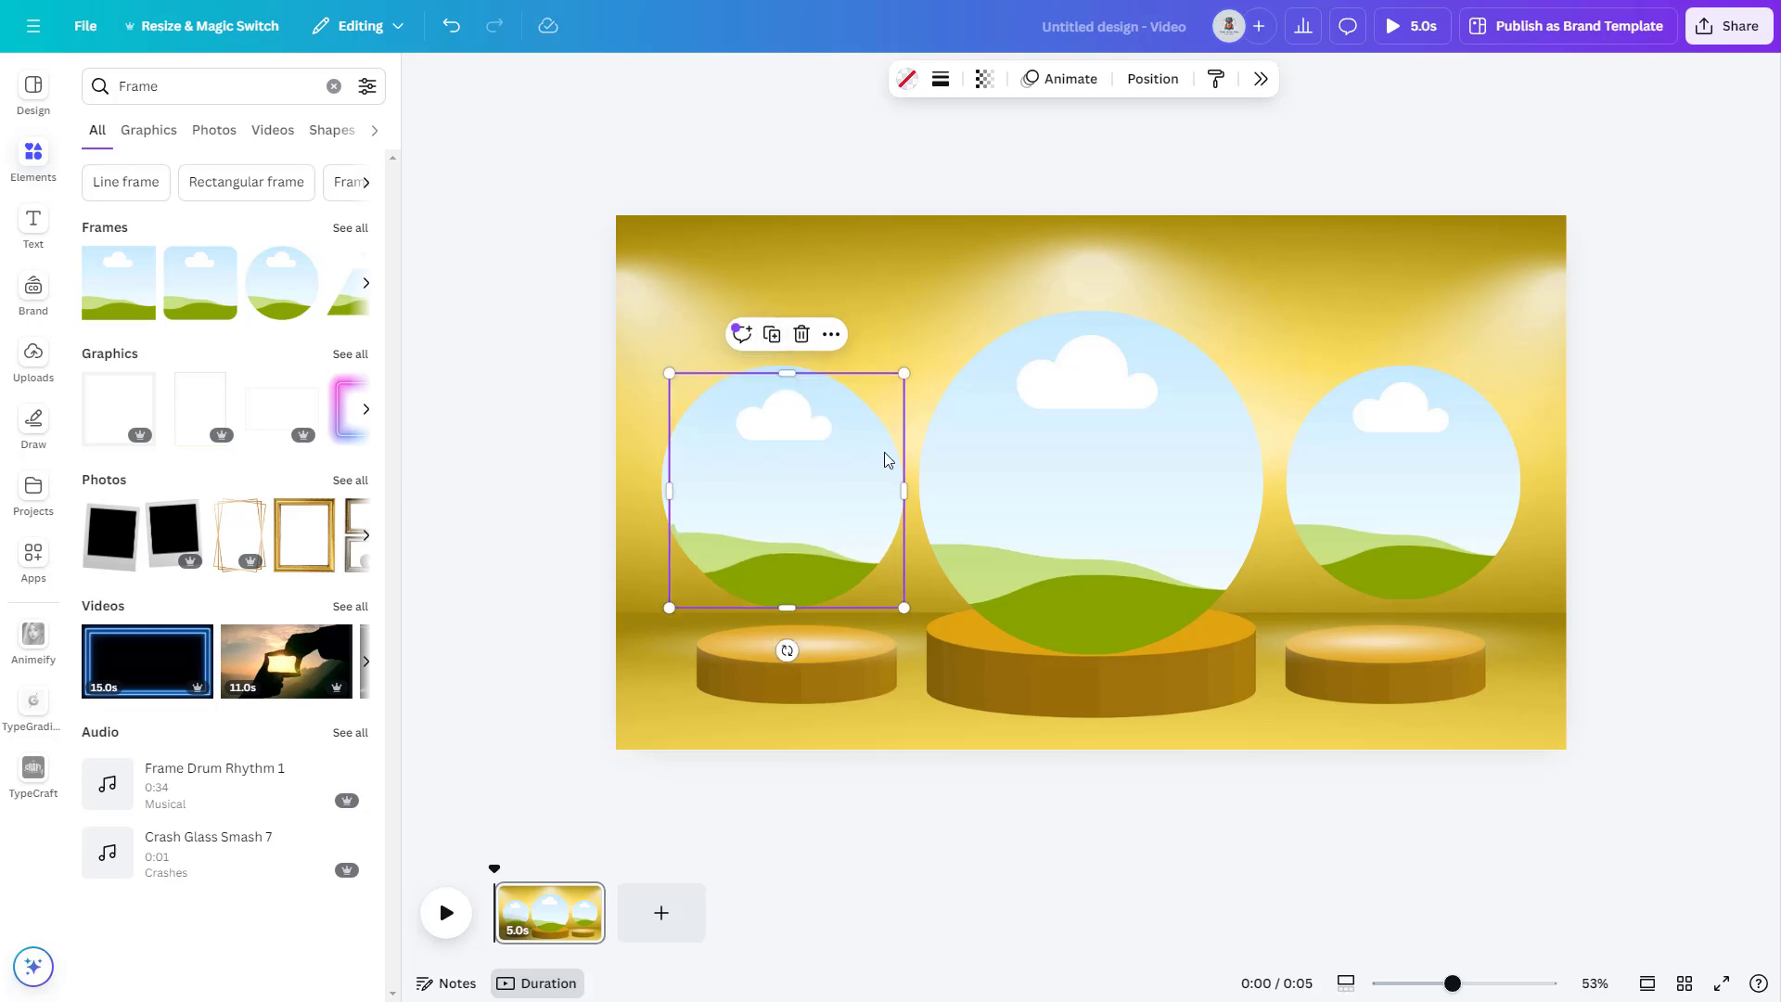
pyautogui.moveTo(904, 391); pyautogui.dragTo(1267, 481)
pyautogui.click(899, 373)
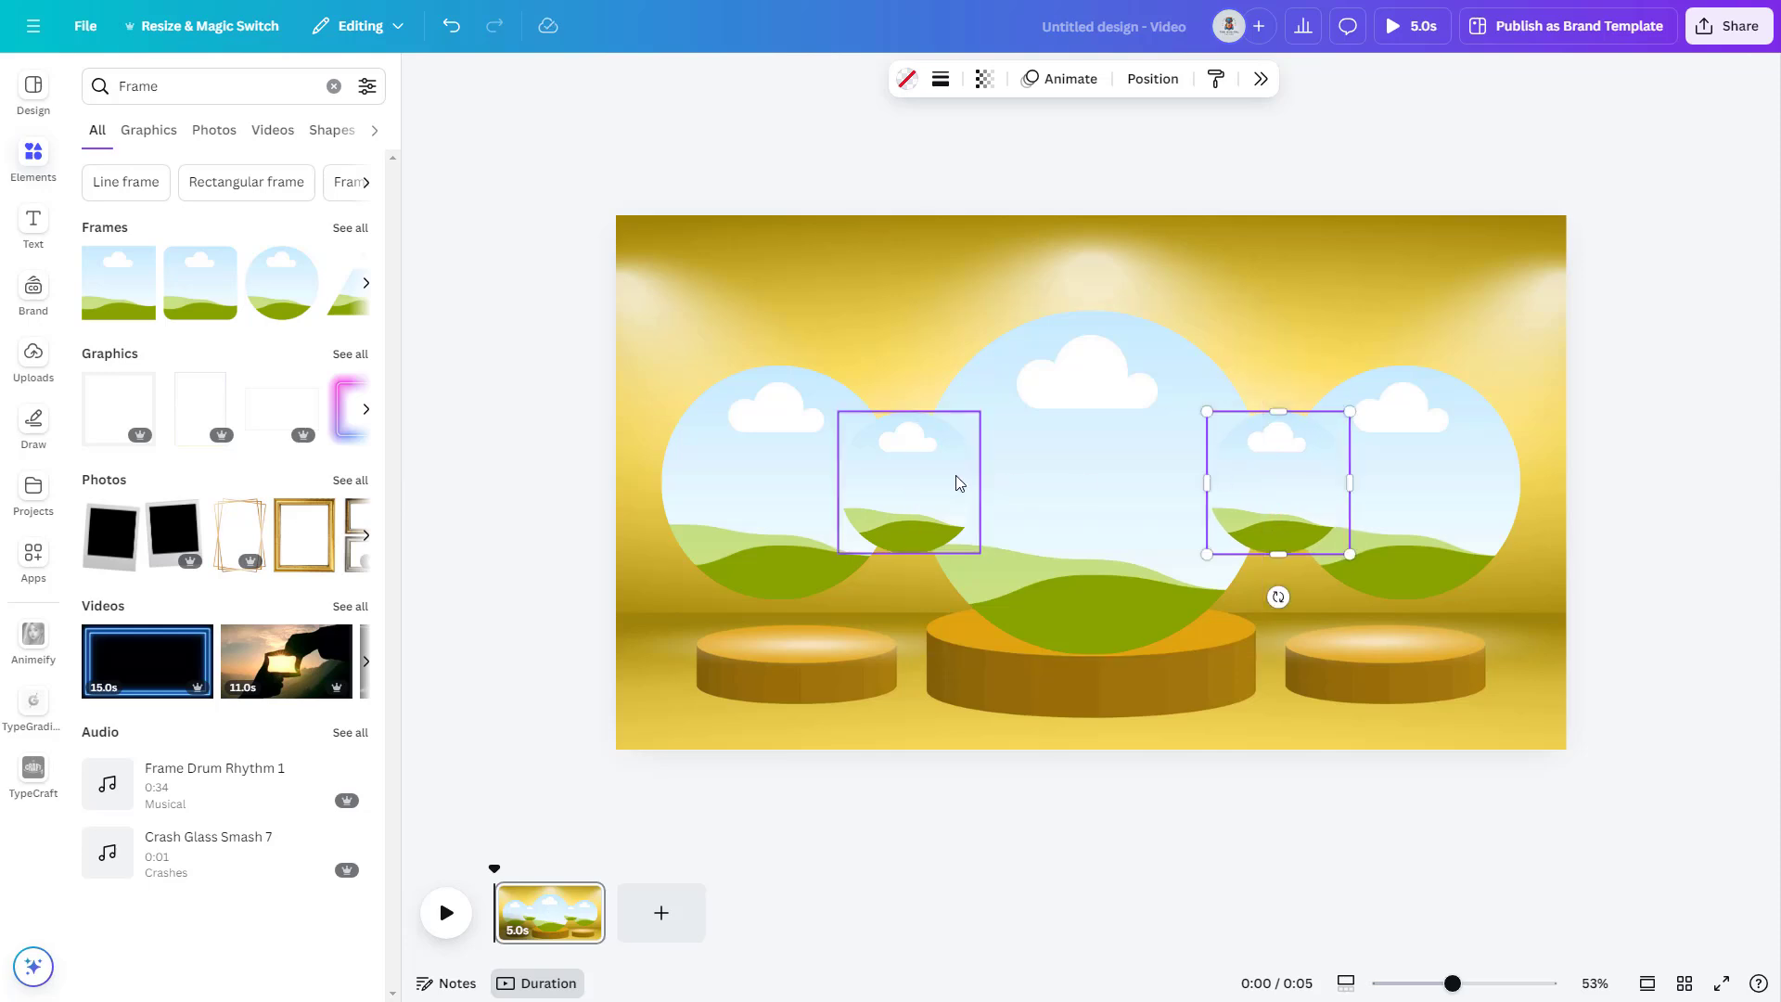
# Send the two smallest circular frames to the back, behind the other frames.
pyautogui.click(923, 477)
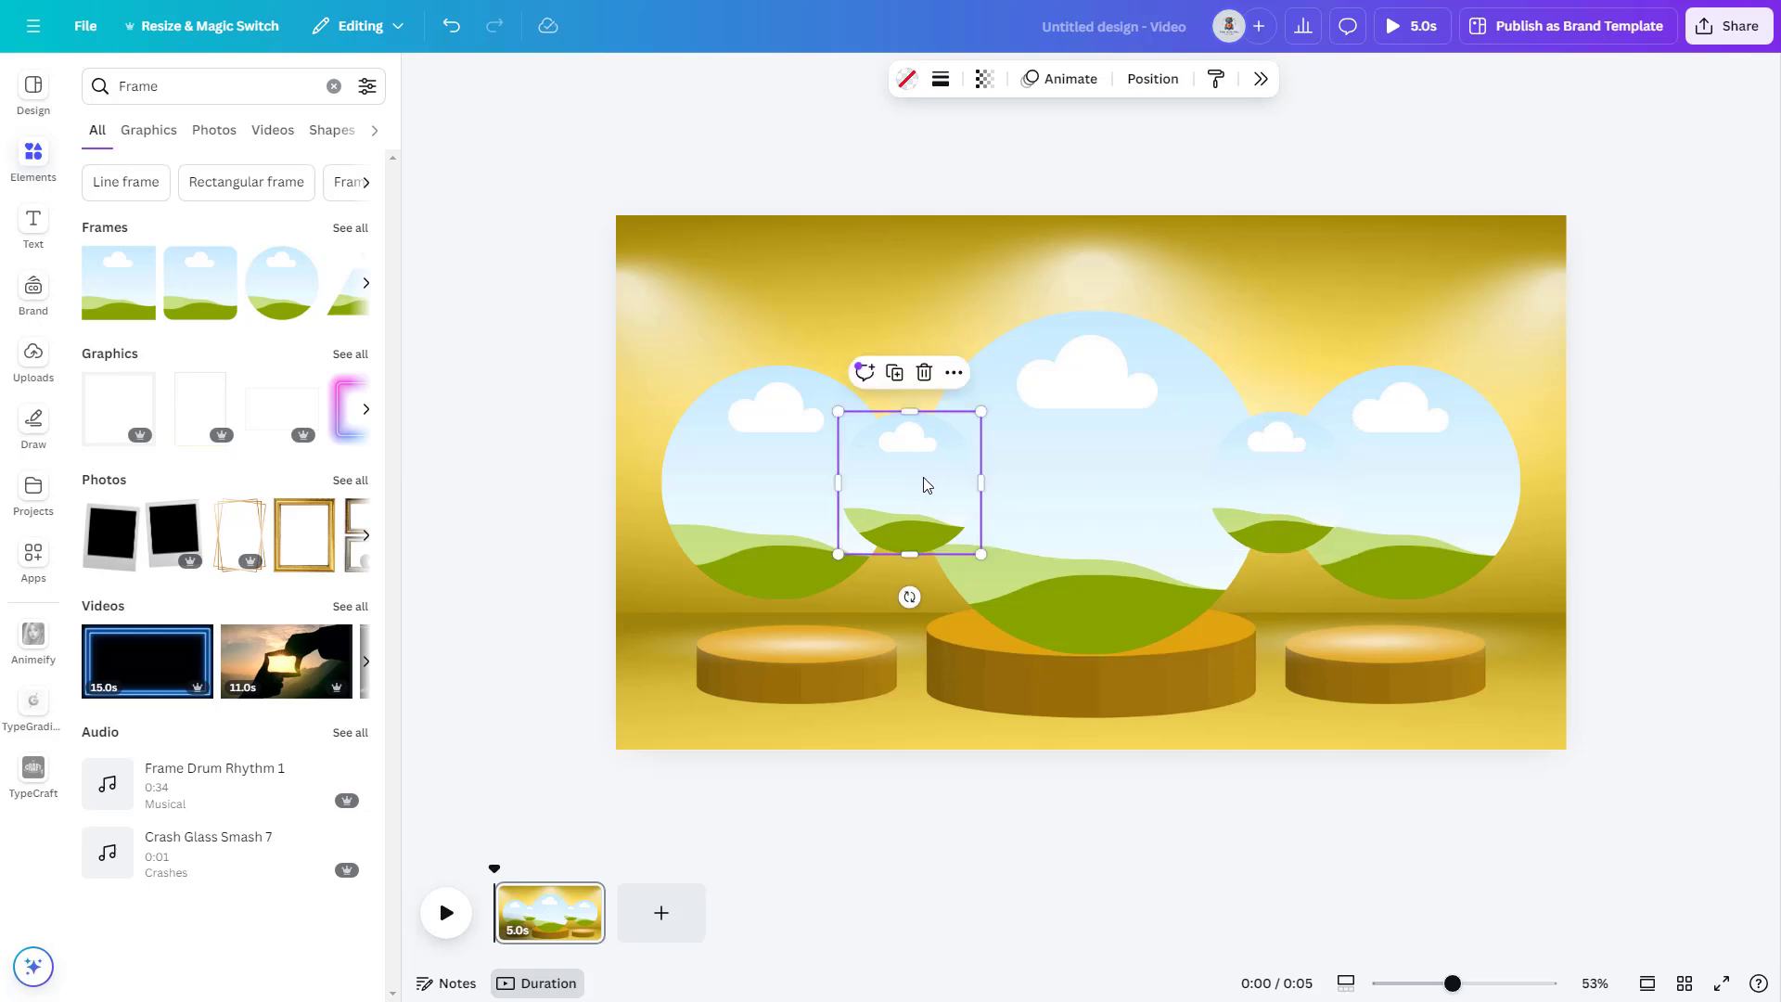
pyautogui.keyDown('shift'); pyautogui.click(1262, 495); pyautogui.keyUp('shift')
pyautogui.rightClick(1286, 484)
pyautogui.moveTo(1350, 709)
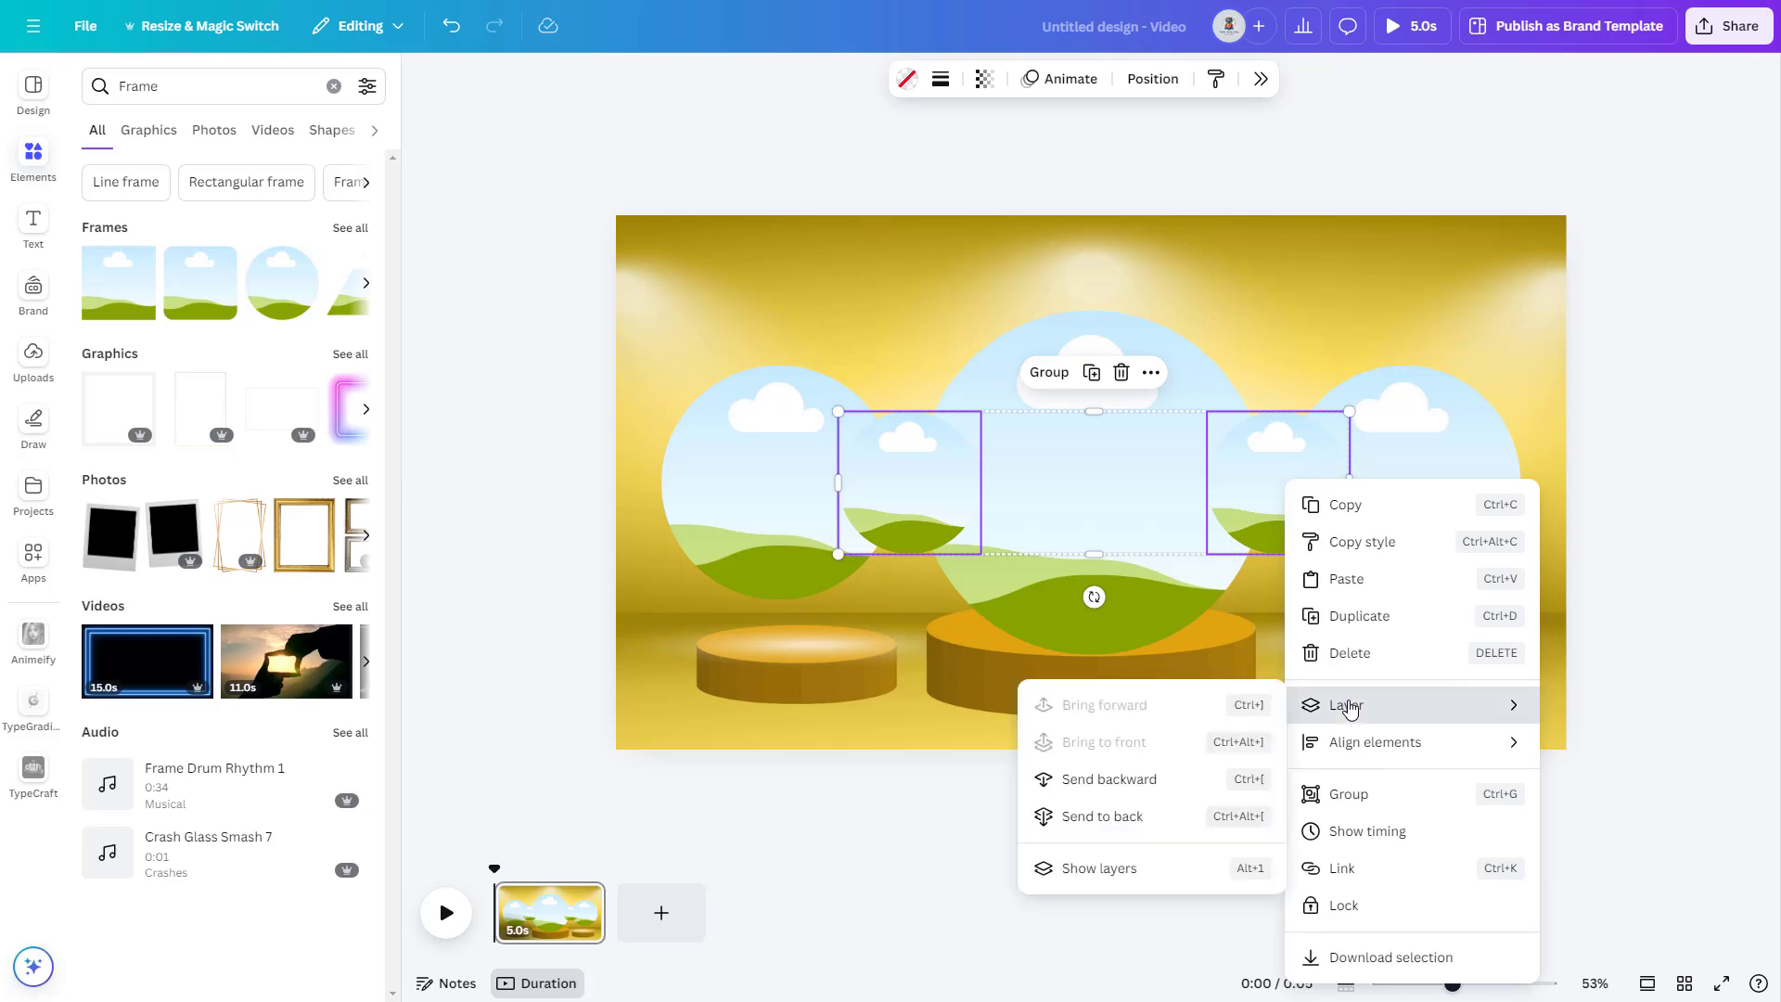
pyautogui.click(1122, 819)
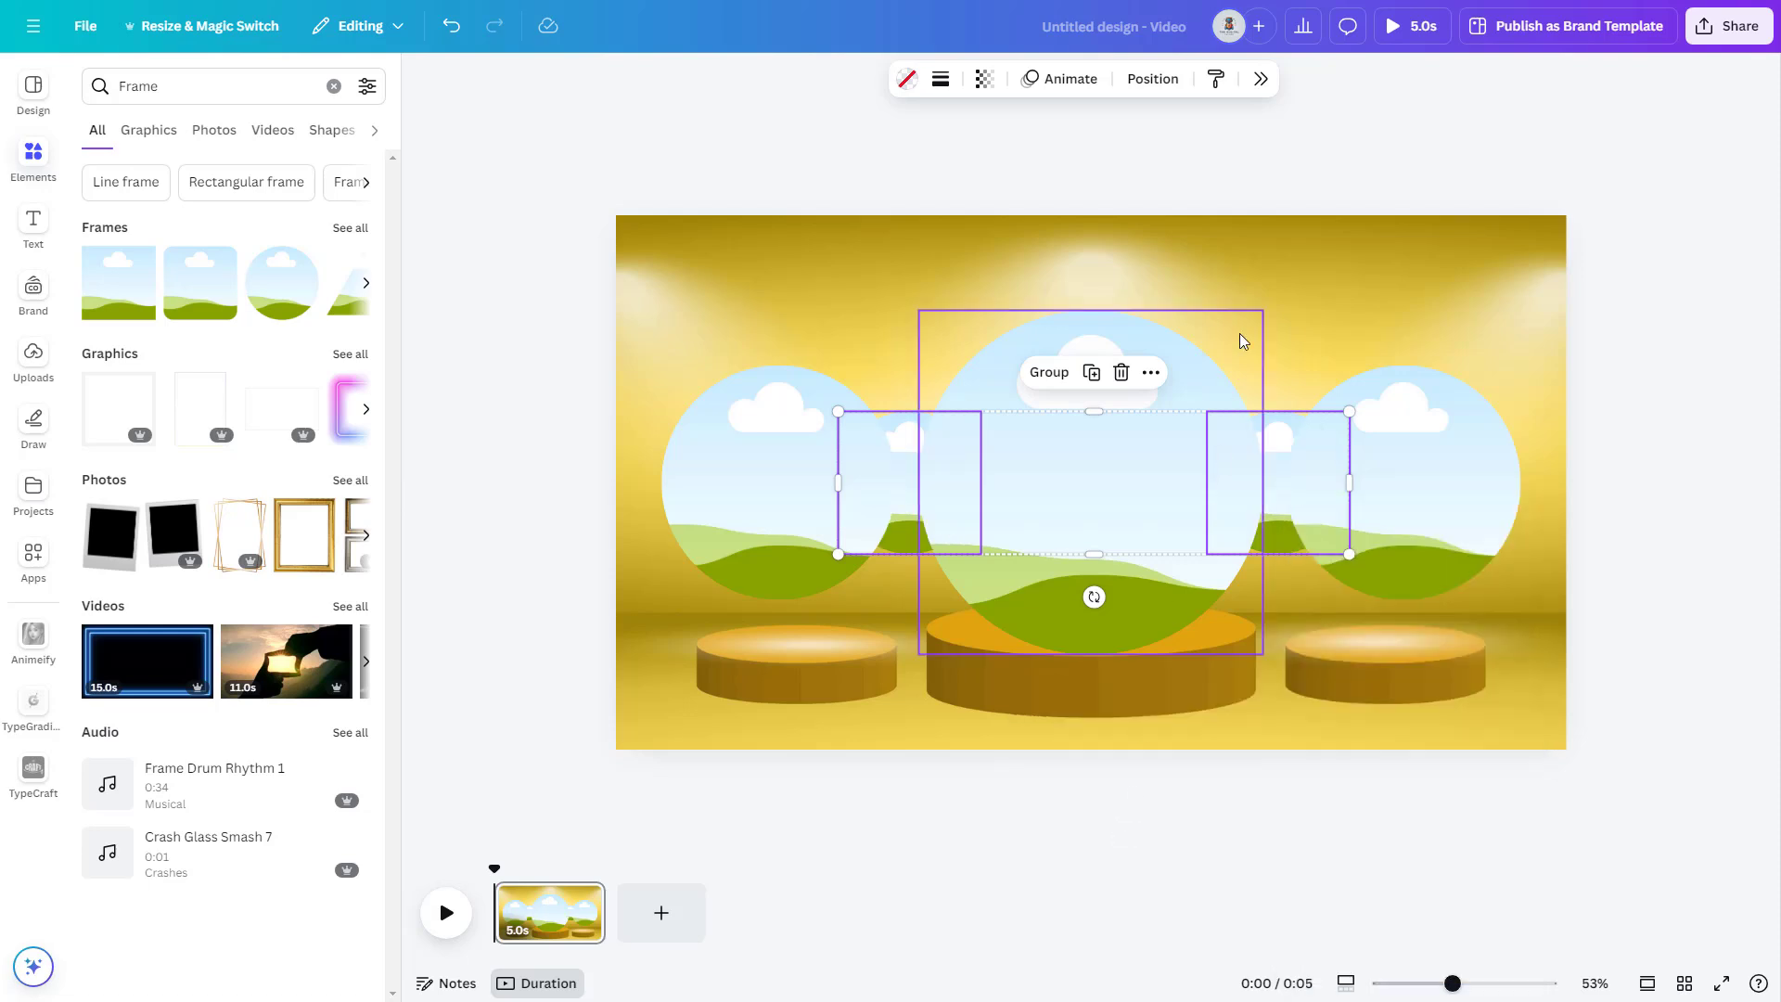
# Give all five circular frames a solid border coloured with the black-to-blue gradient.
pyautogui.moveTo(1510, 334); pyautogui.dragTo(863, 584)
pyautogui.click(941, 80)
pyautogui.click(891, 136)
pyautogui.moveTo(825, 199); pyautogui.dragTo(866, 198)
pyautogui.click(923, 80)
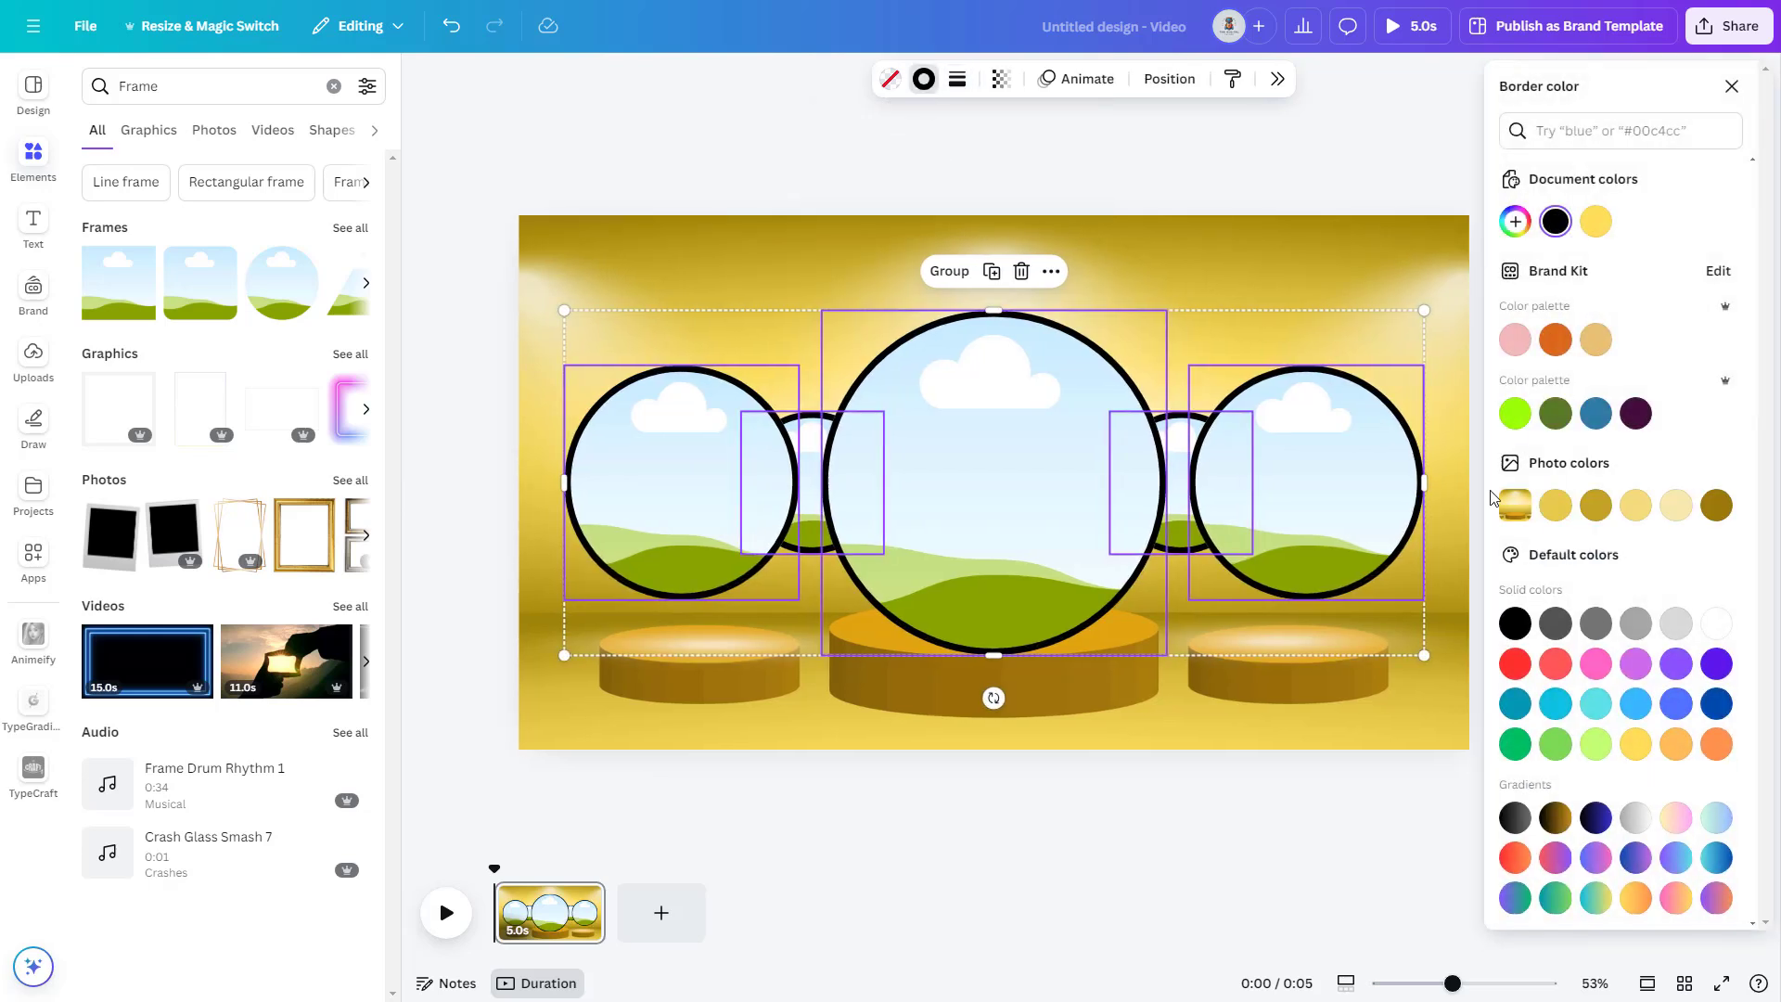
pyautogui.click(1596, 818)
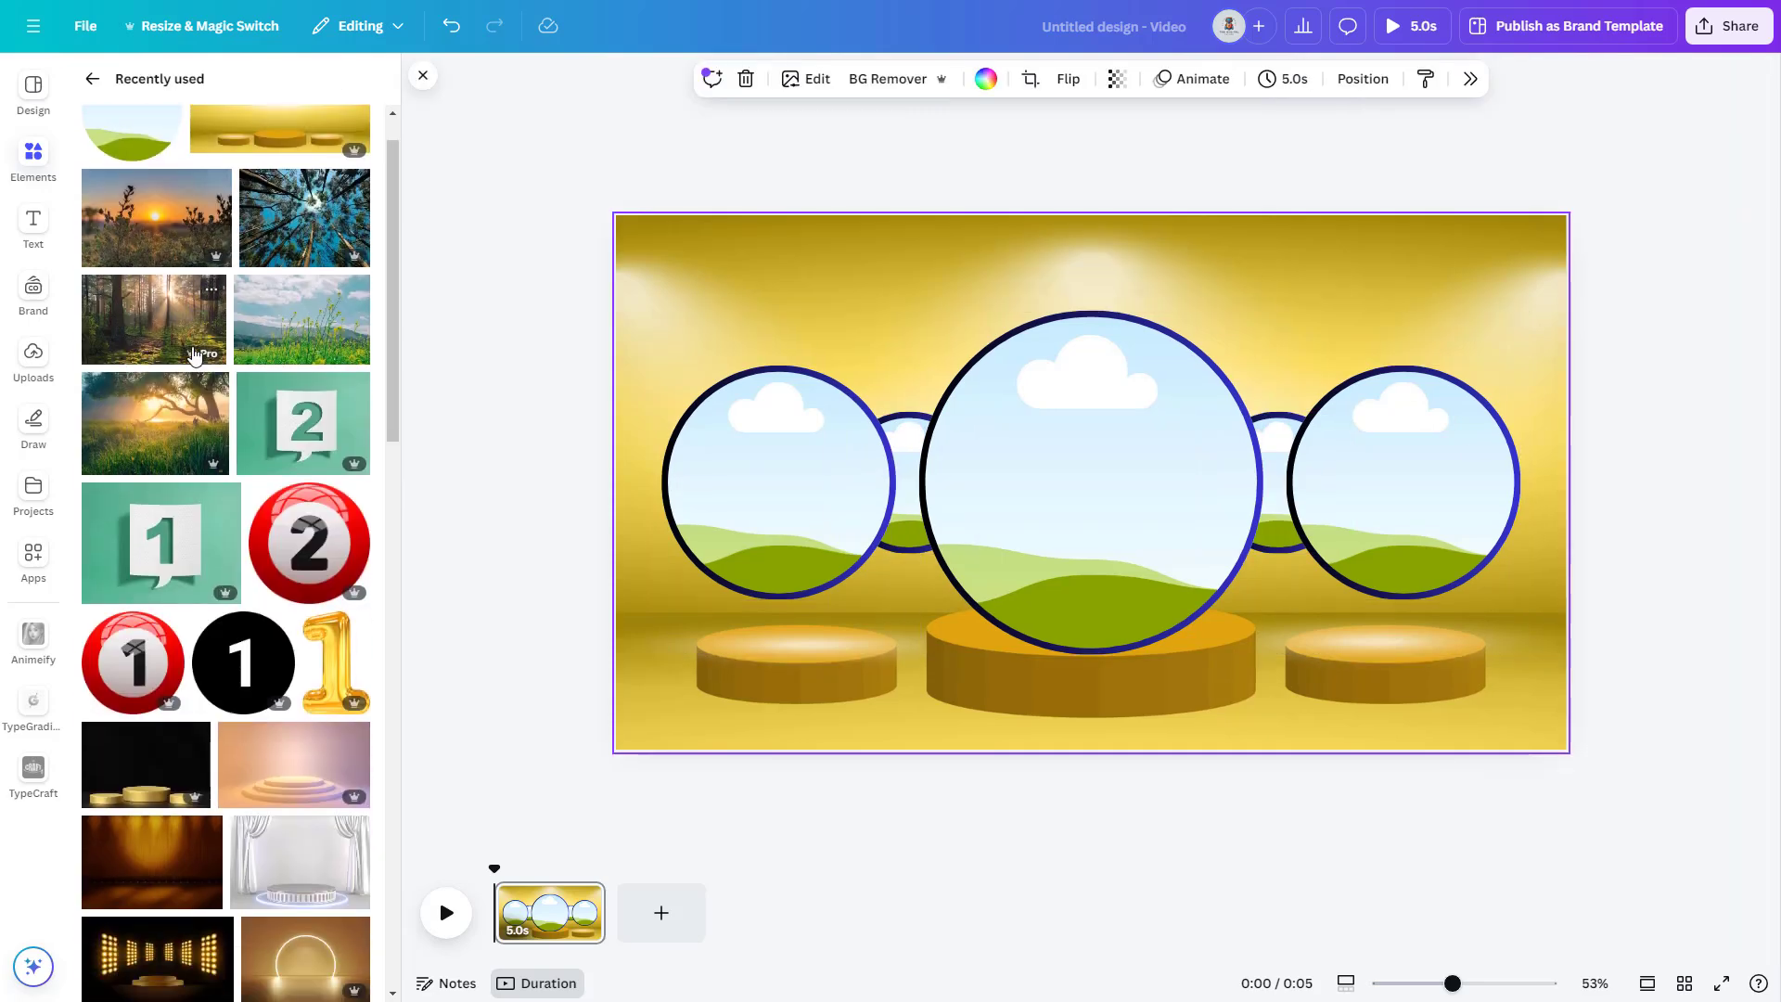
# Fill the large centre frame with the red number 1 ball and open all its matching recommendations.
pyautogui.scroll(-2, 193, 355)
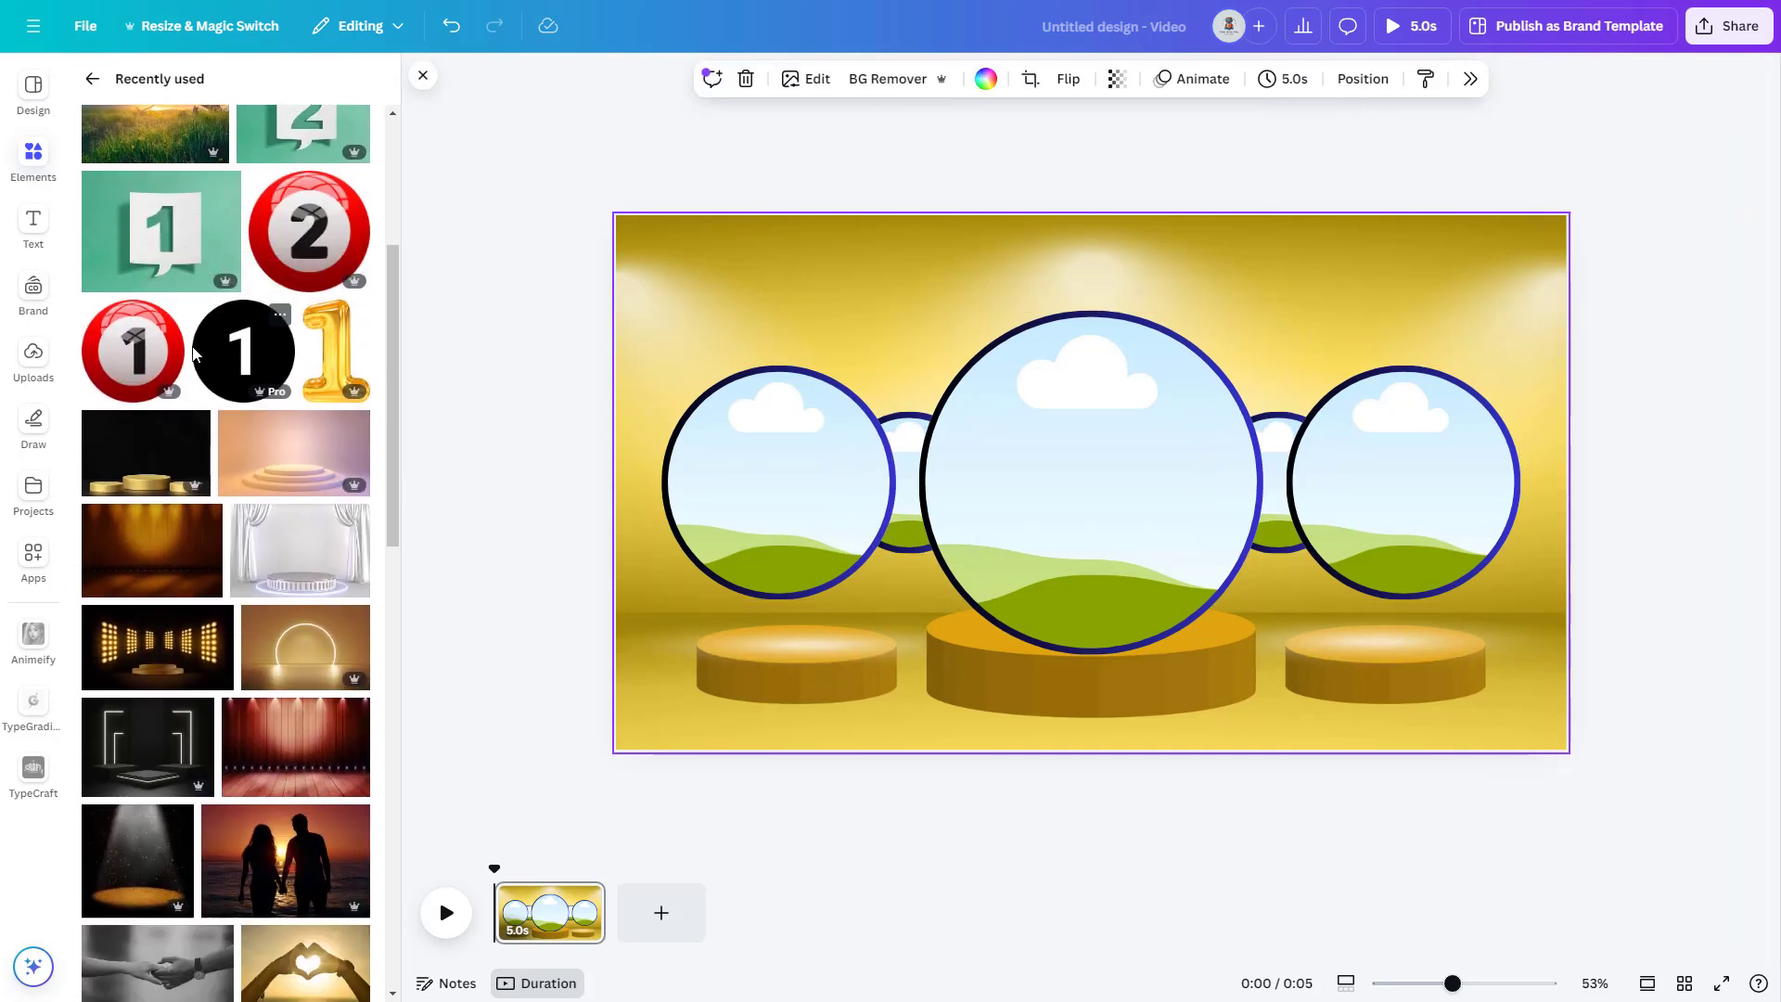
pyautogui.scroll(2, 193, 354)
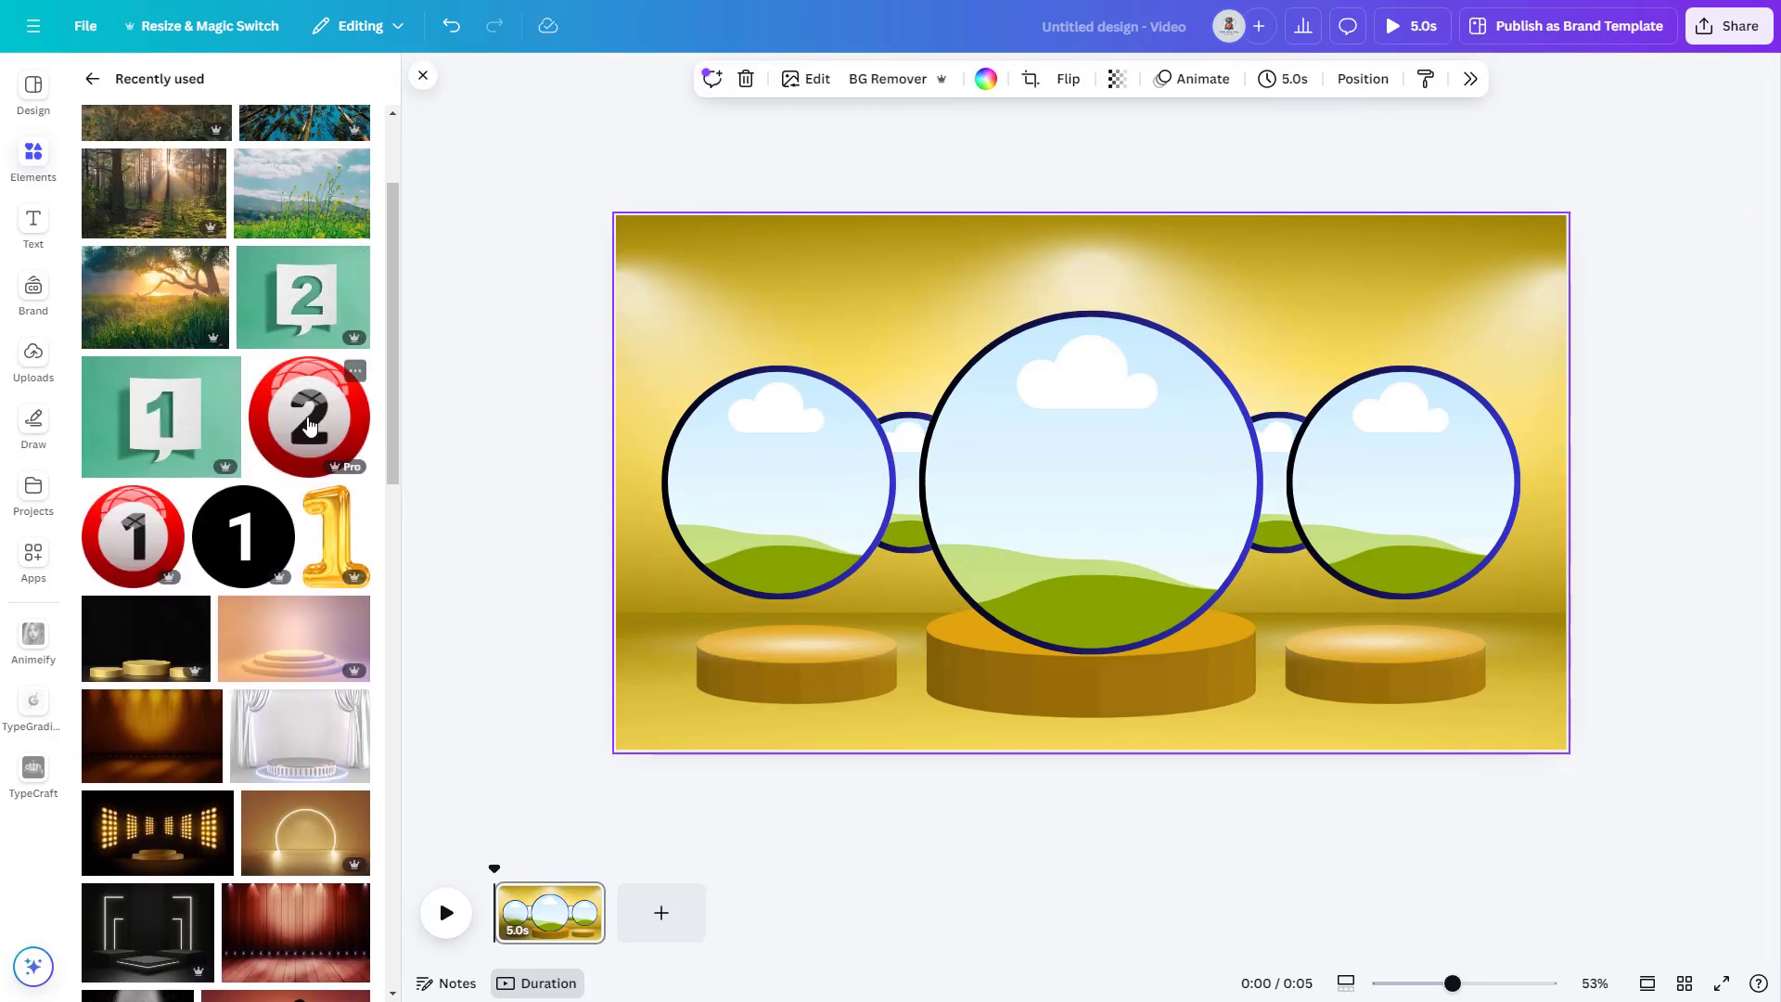
pyautogui.click(142, 526)
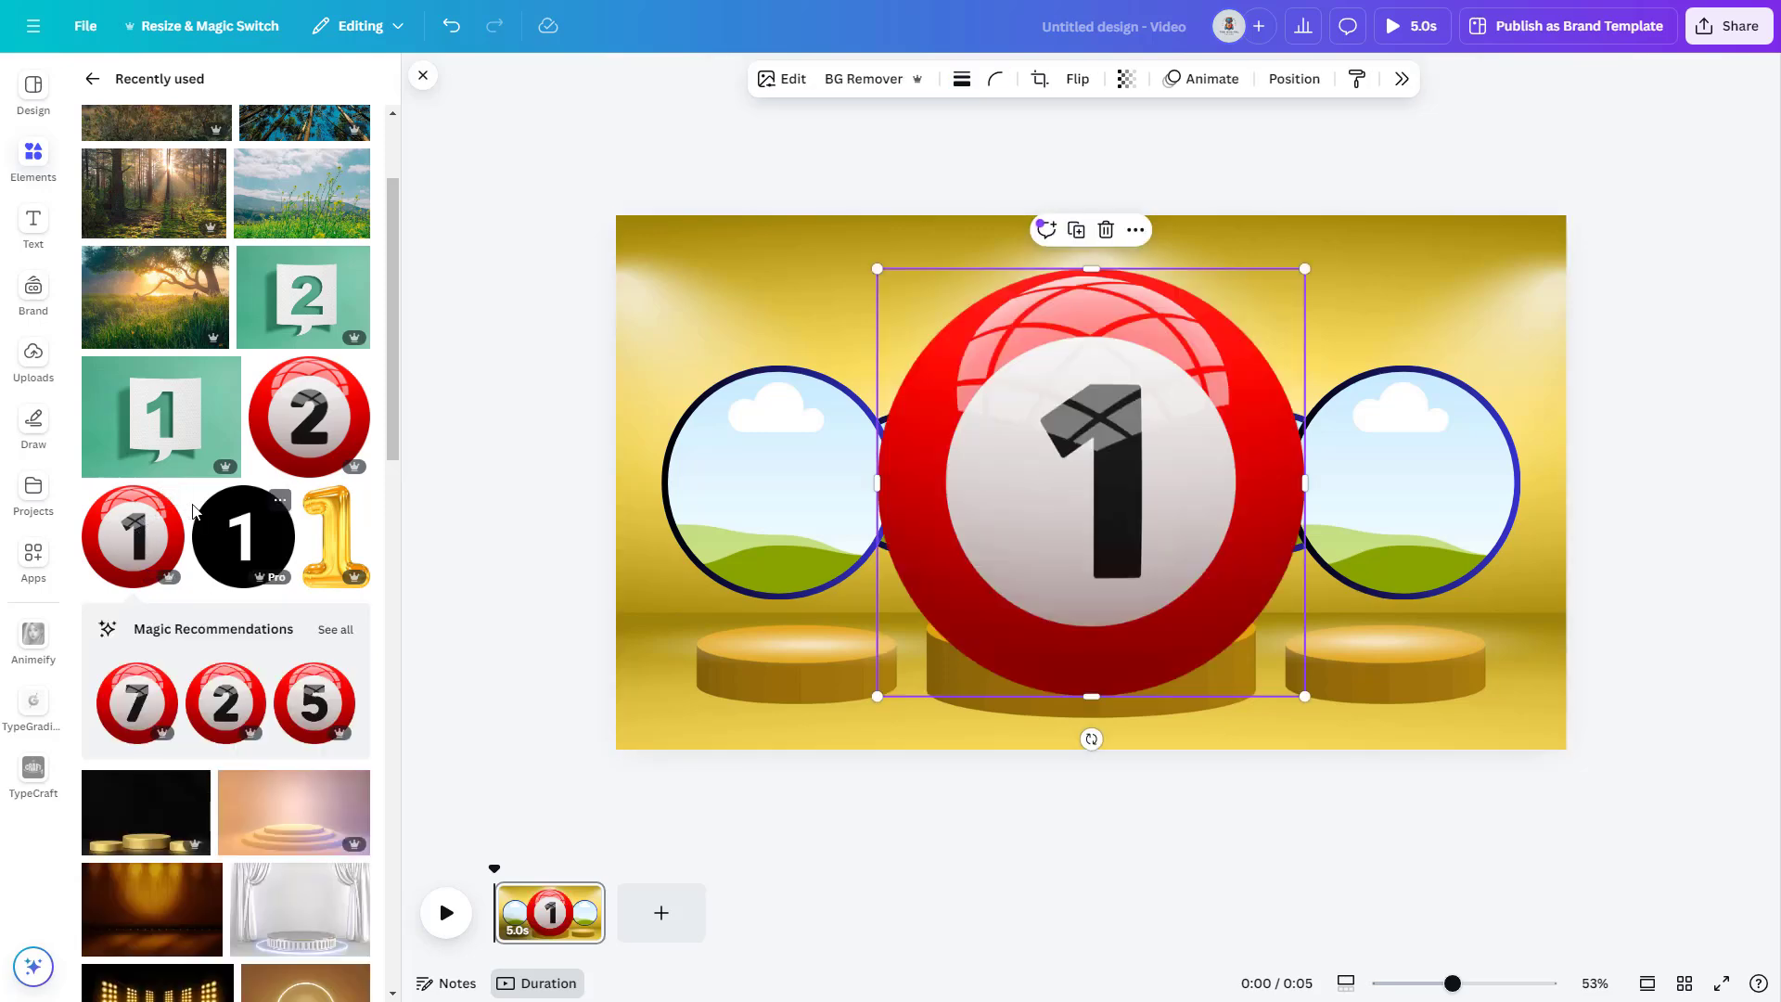
pyautogui.click(332, 638)
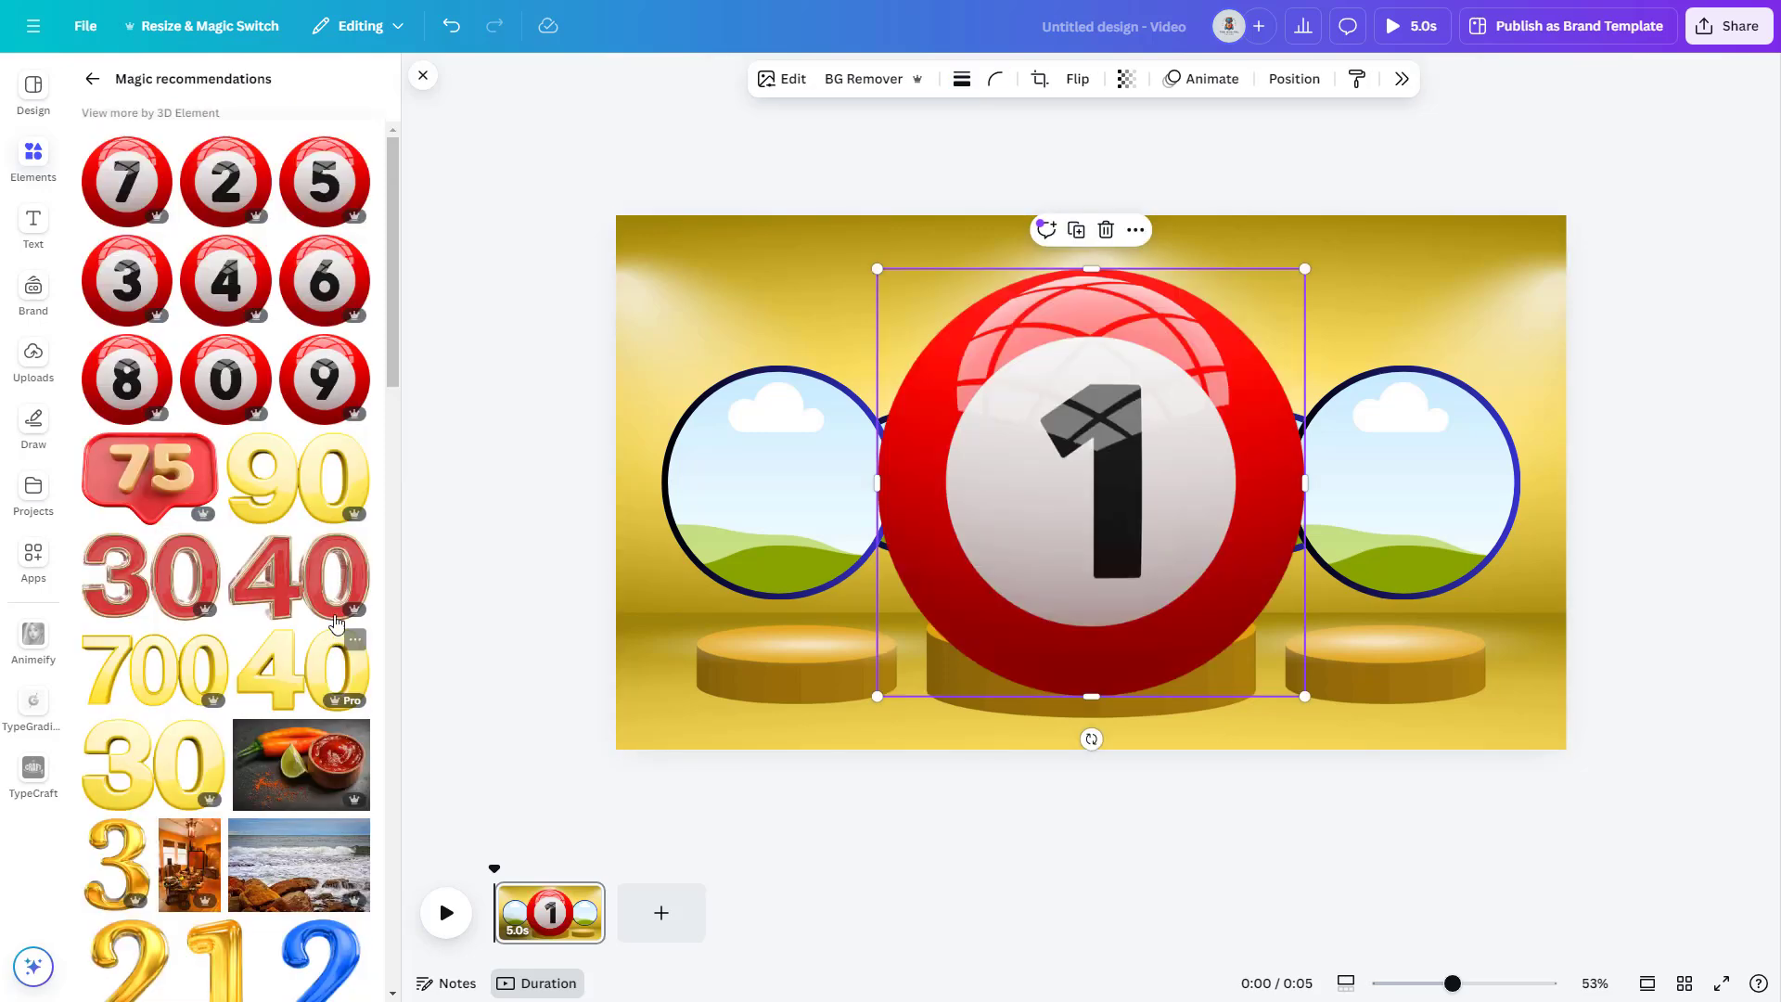
pyautogui.moveTo(1091, 482)
pyautogui.mouseDown()
pyautogui.moveTo(936, 630)
pyautogui.moveTo(1058, 482)
pyautogui.mouseUp()
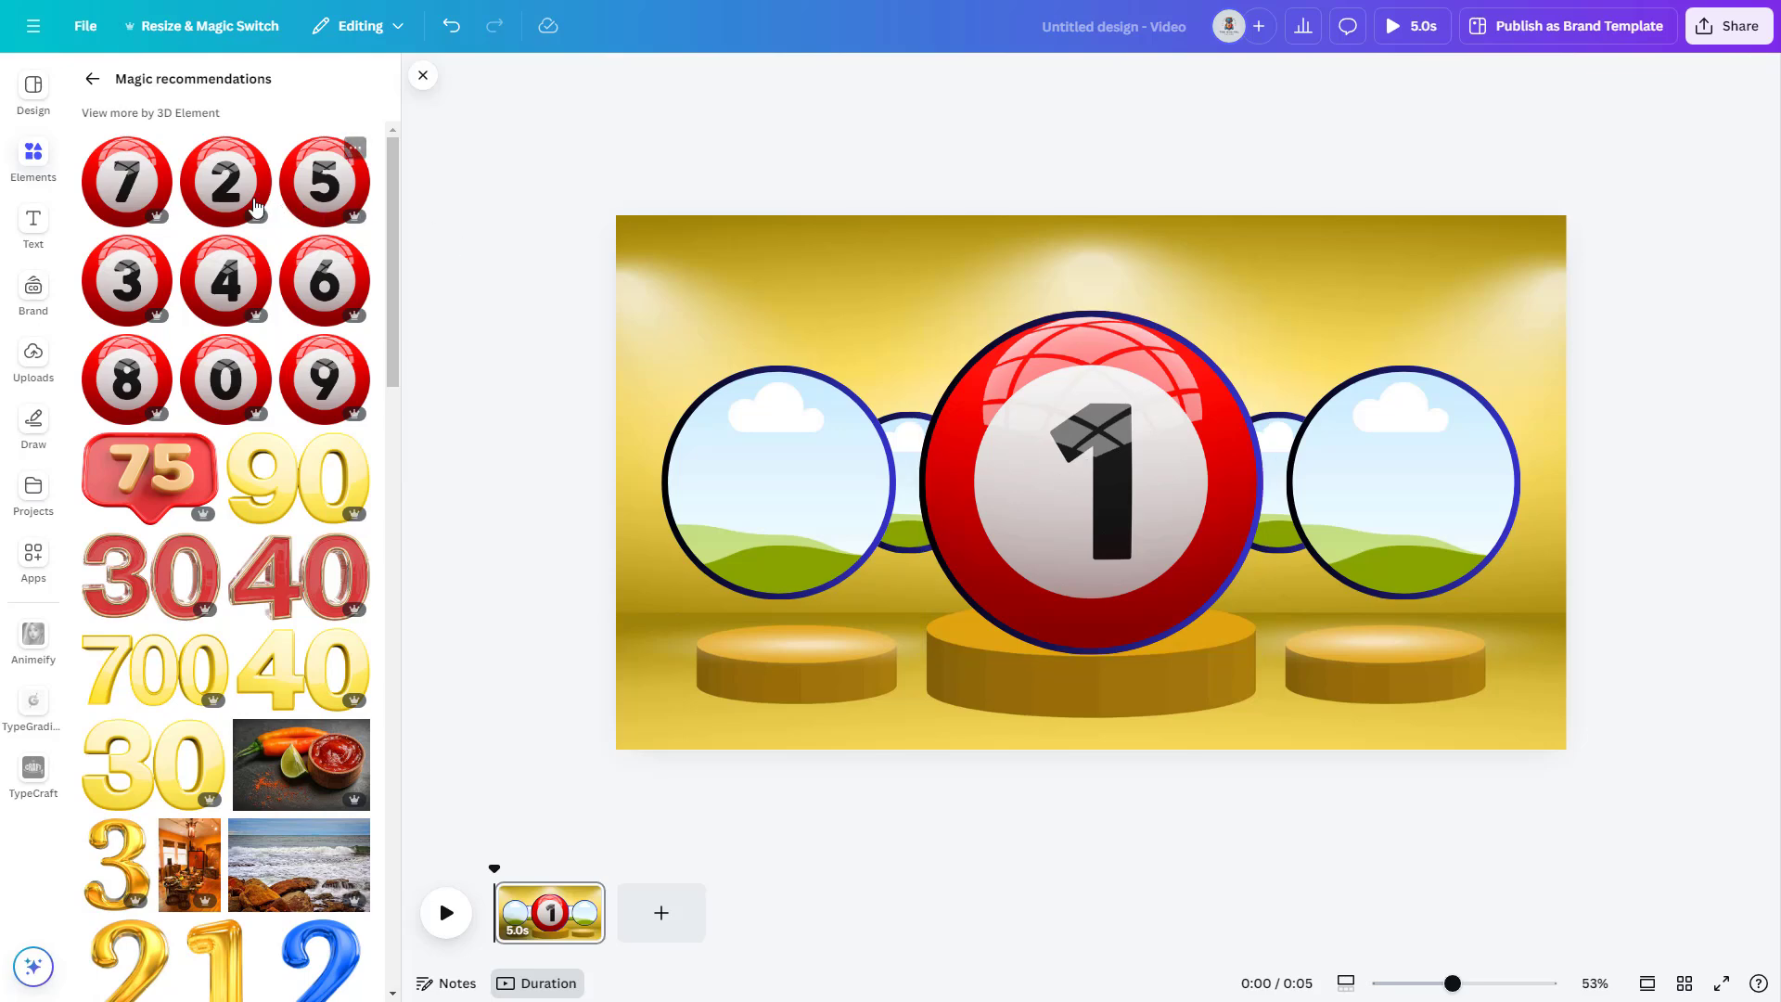
# Fill the remaining frames from left to right with the red number balls 2, 3, 4 and 5.
pyautogui.moveTo(226, 182); pyautogui.dragTo(749, 464)
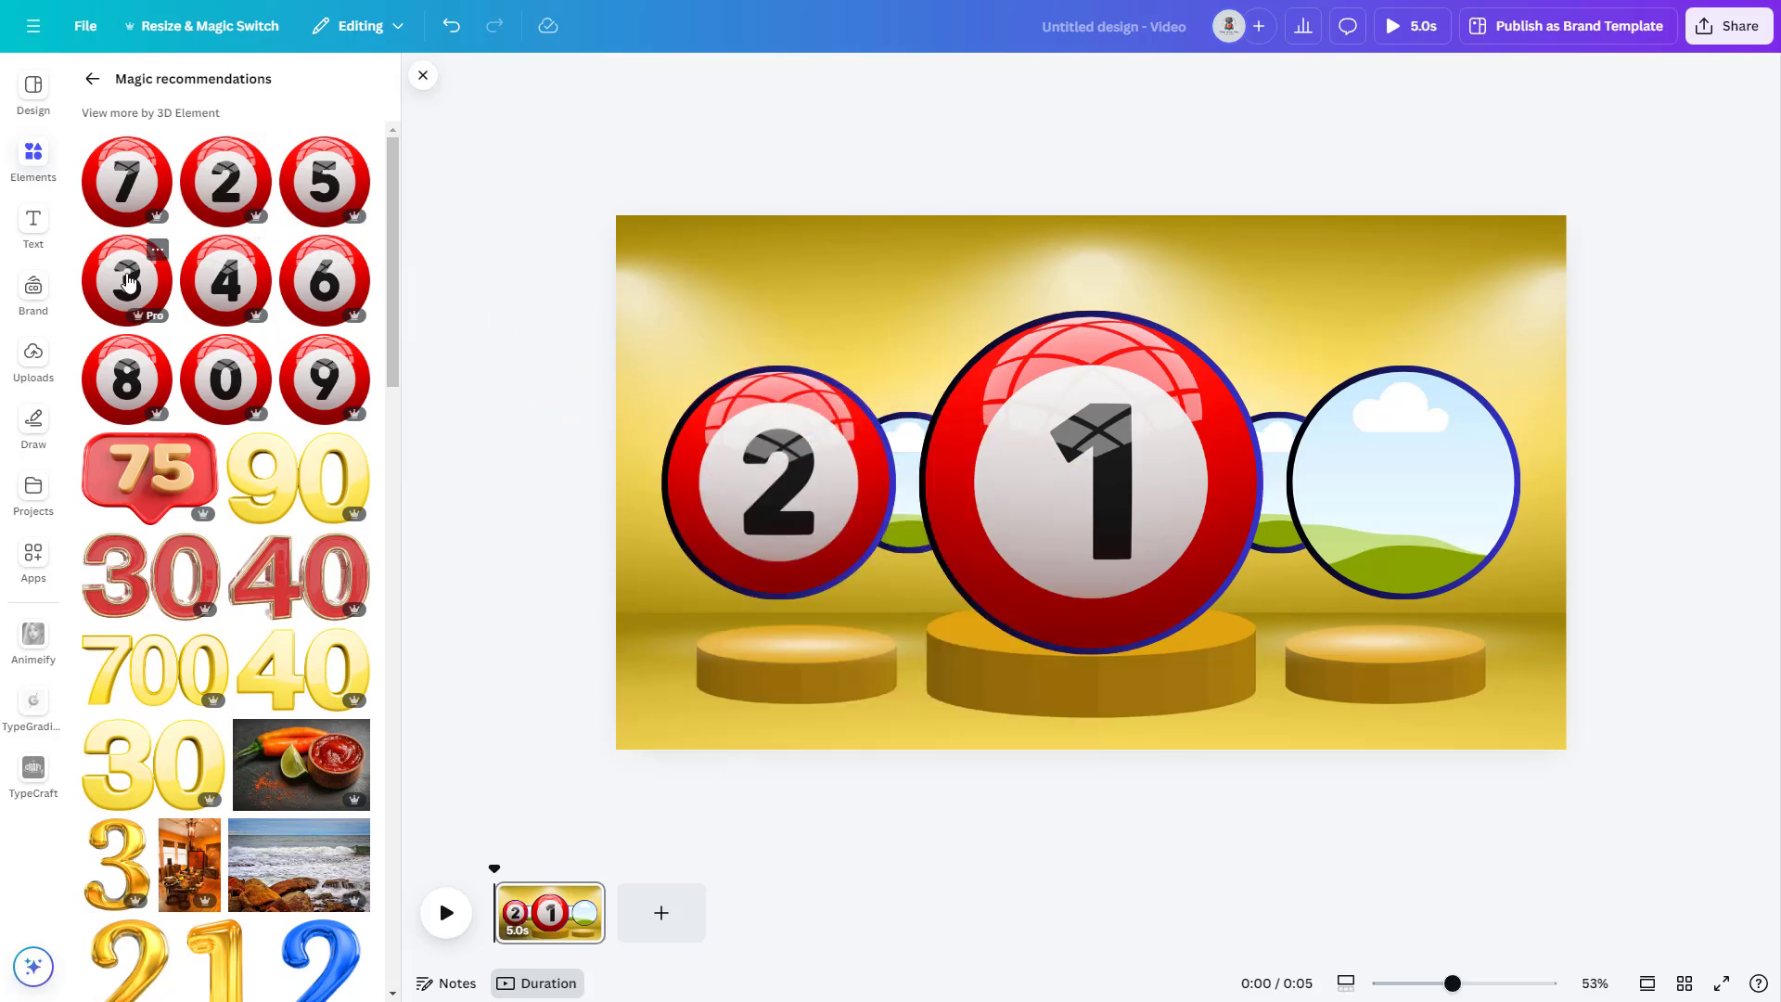
pyautogui.moveTo(127, 280); pyautogui.dragTo(910, 483)
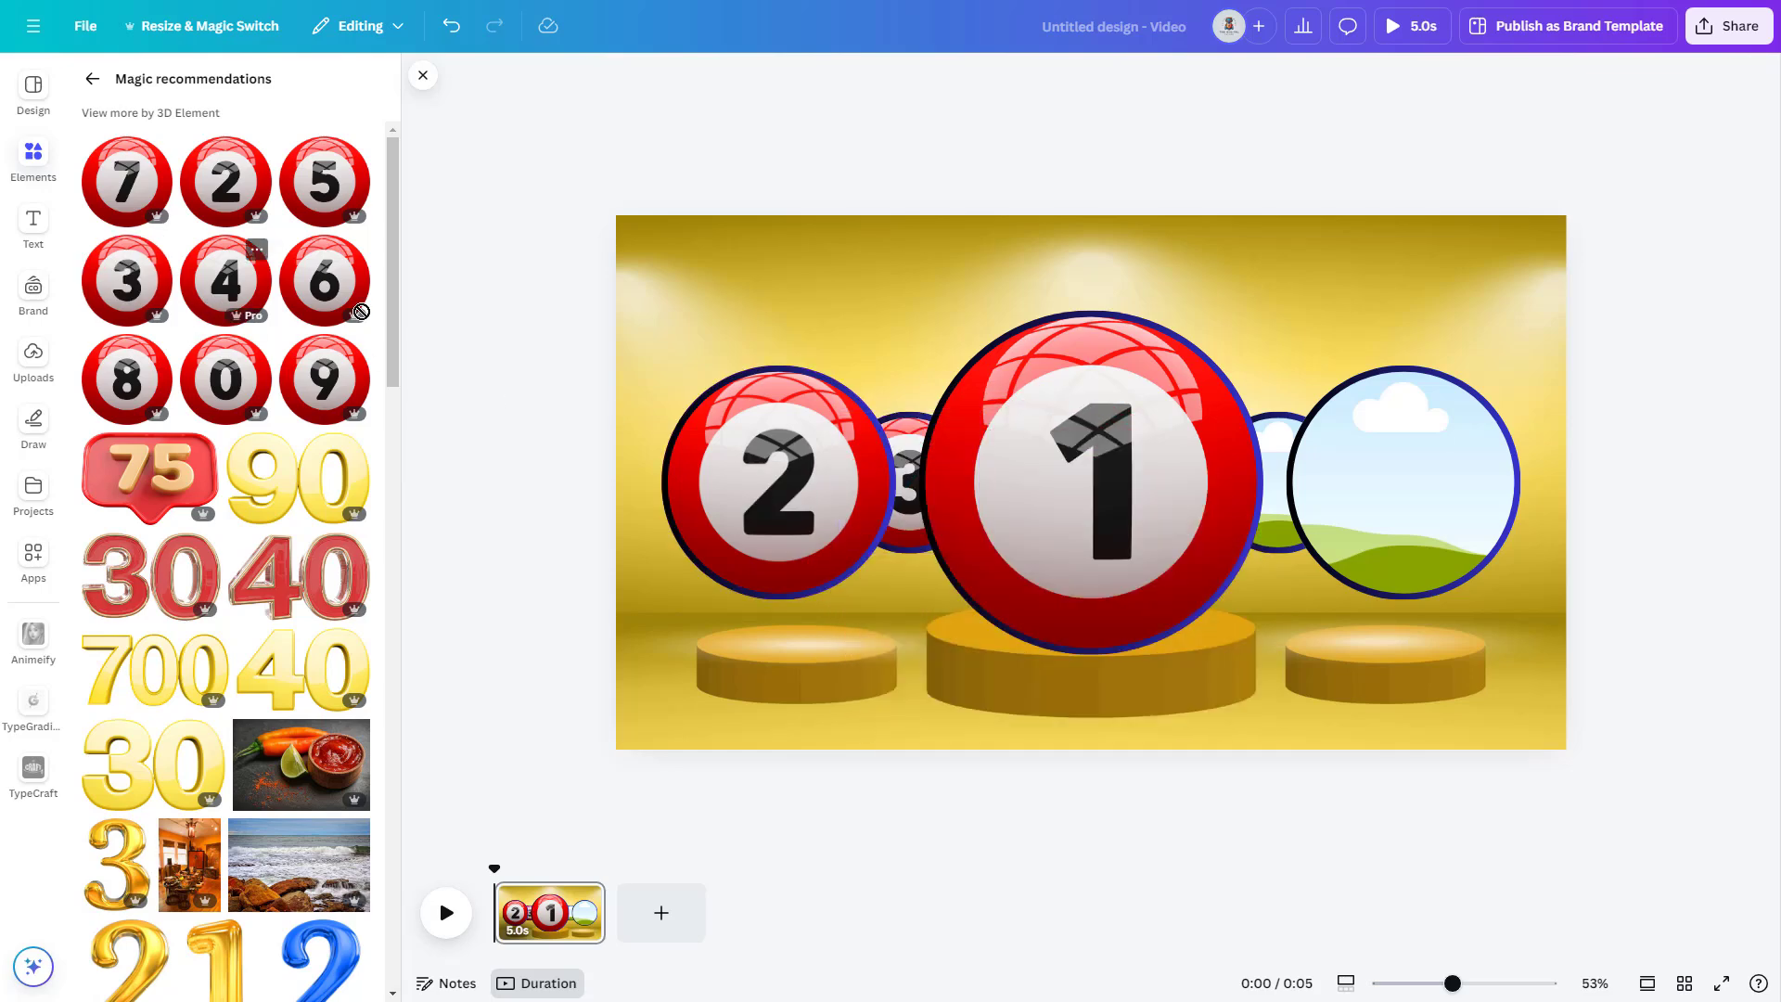
pyautogui.moveTo(361, 312); pyautogui.dragTo(1285, 487)
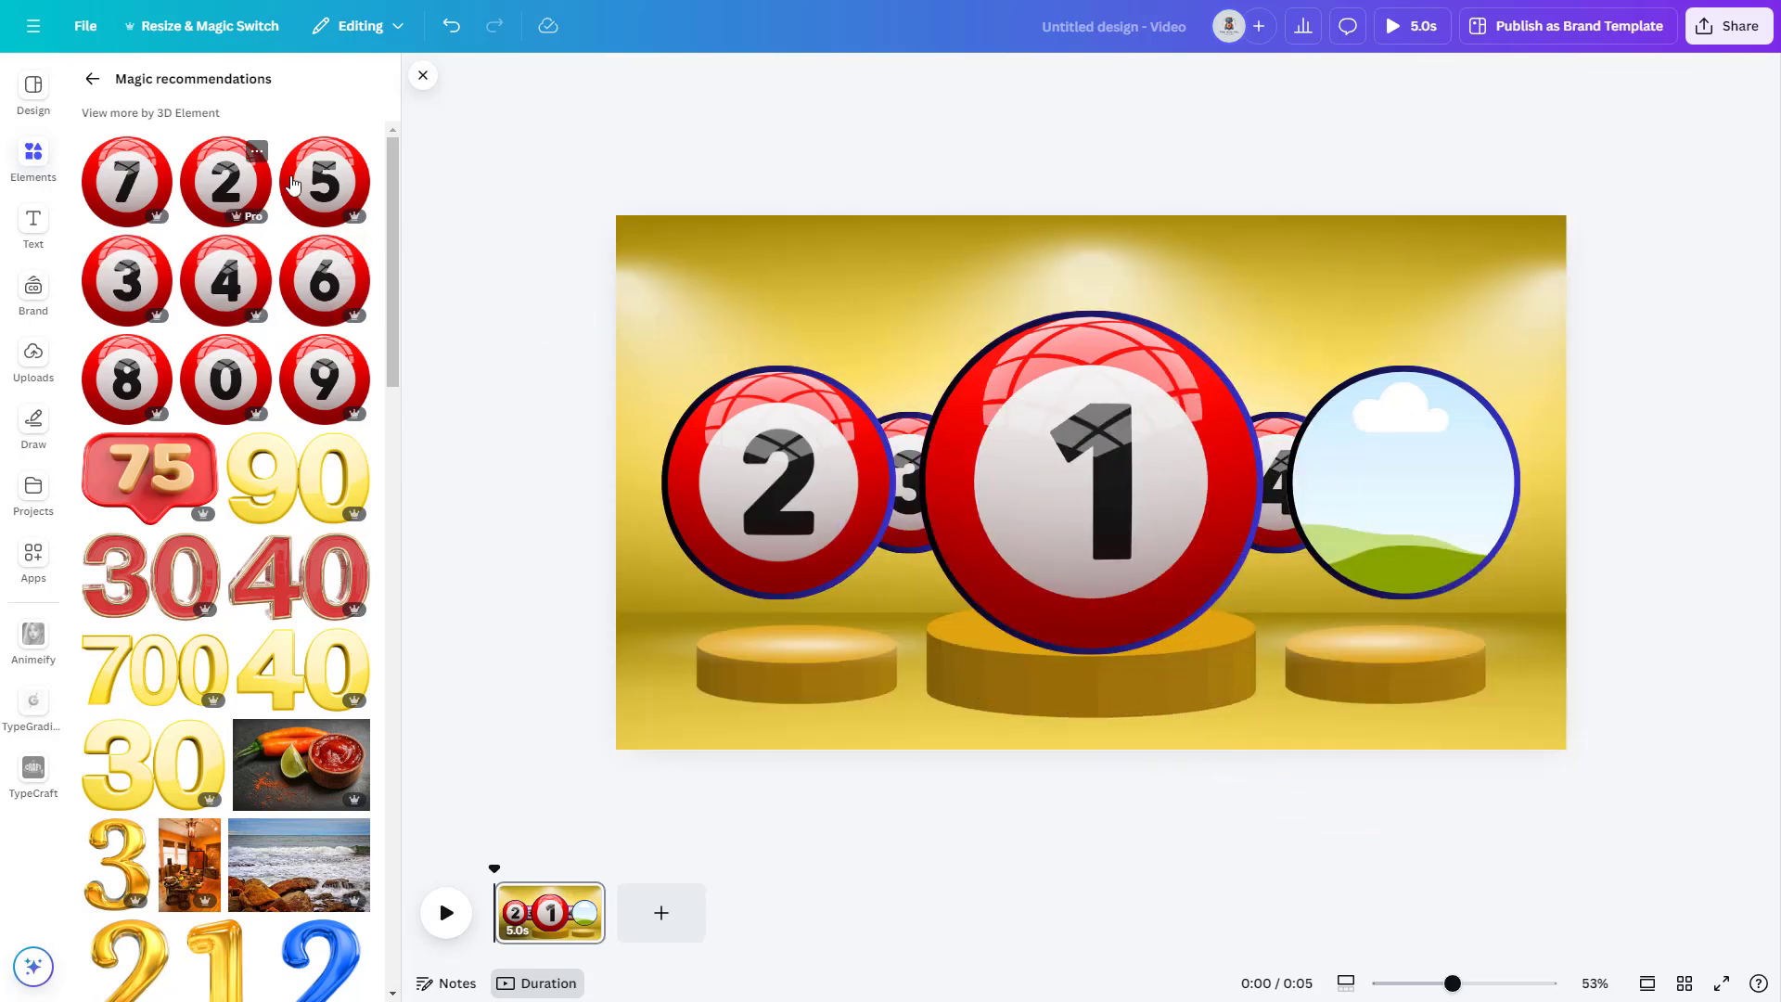
pyautogui.moveTo(291, 184); pyautogui.dragTo(1346, 445)
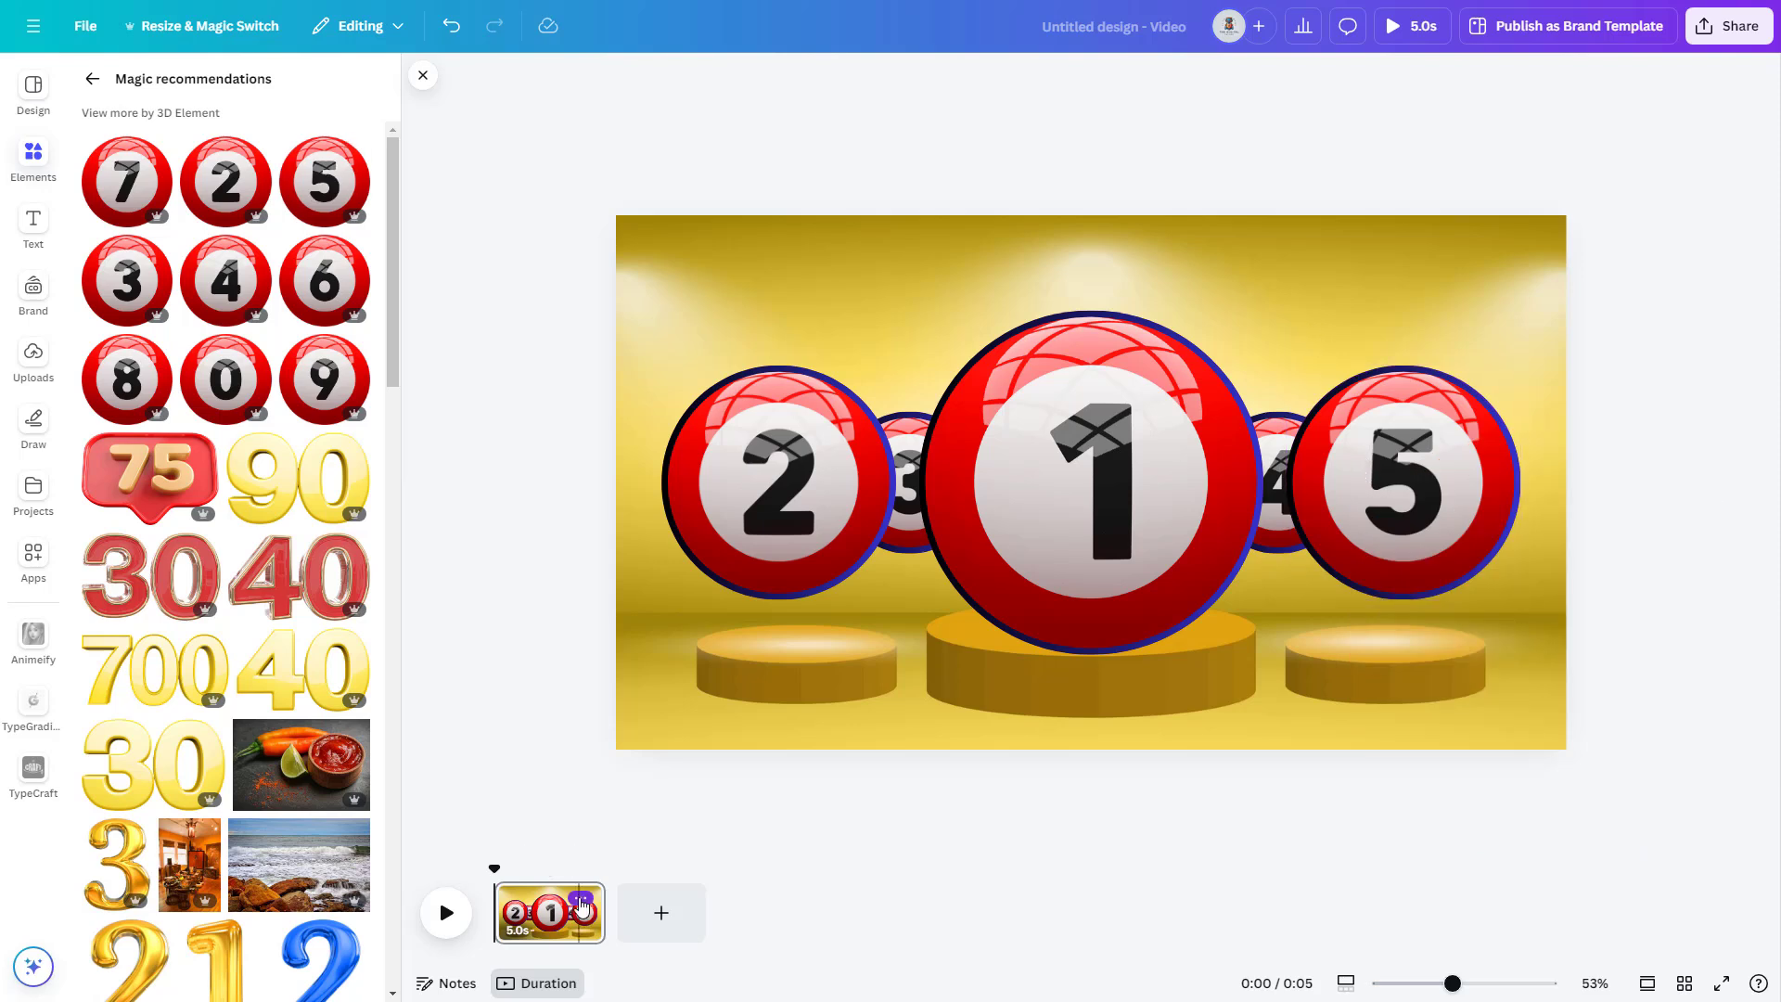
# Duplicate the page and rotate the copy's balls: 2 in the centre, 3 left, 4 small left, 5 small right, 1 right.
pyautogui.click(582, 905)
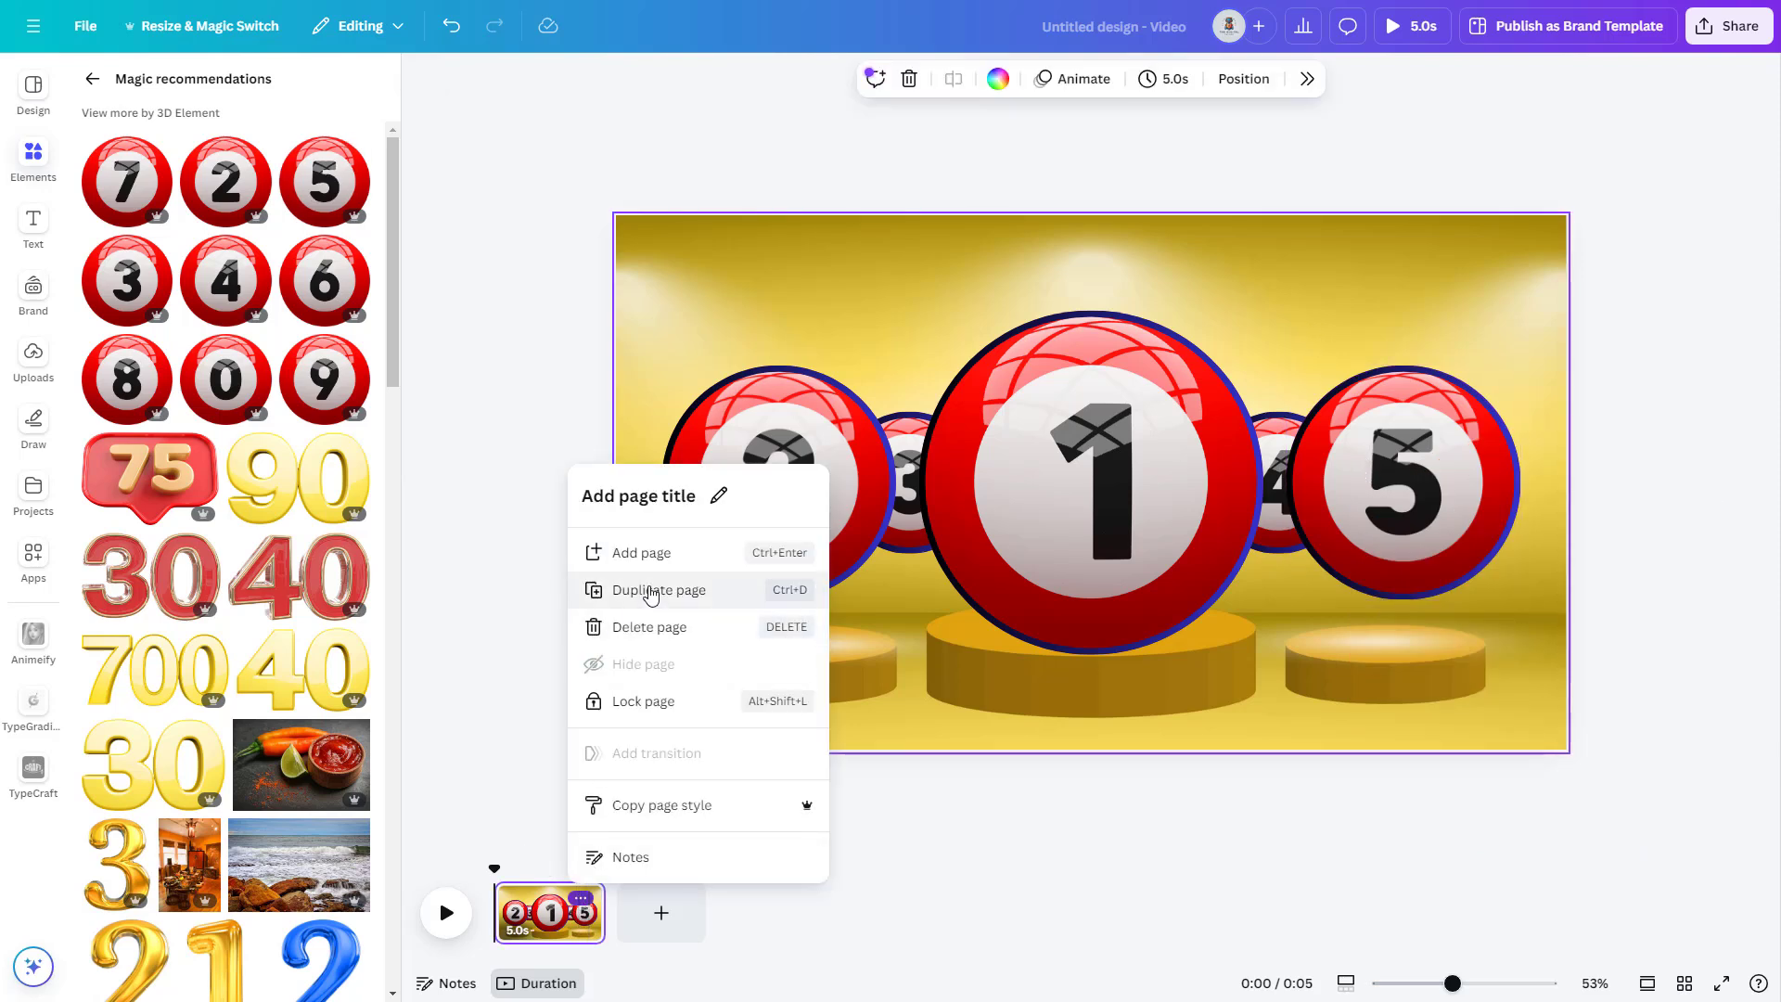
pyautogui.click(613, 589)
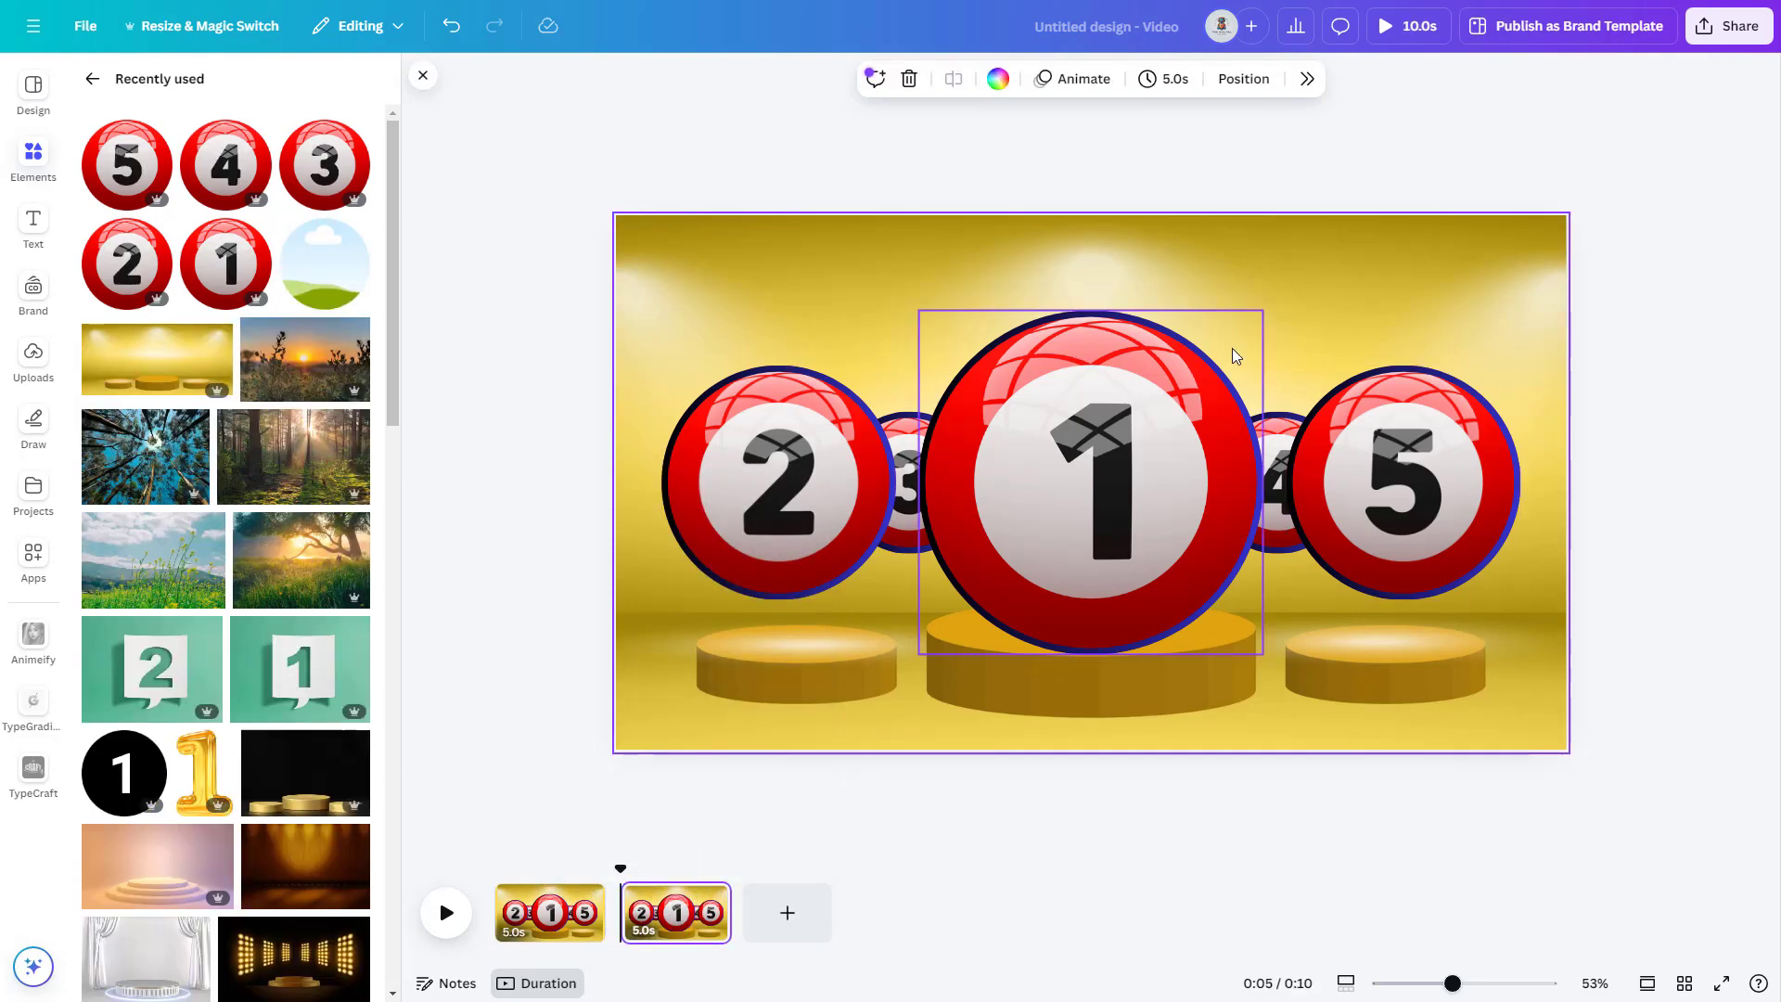
pyautogui.moveTo(282, 288); pyautogui.dragTo(1374, 492)
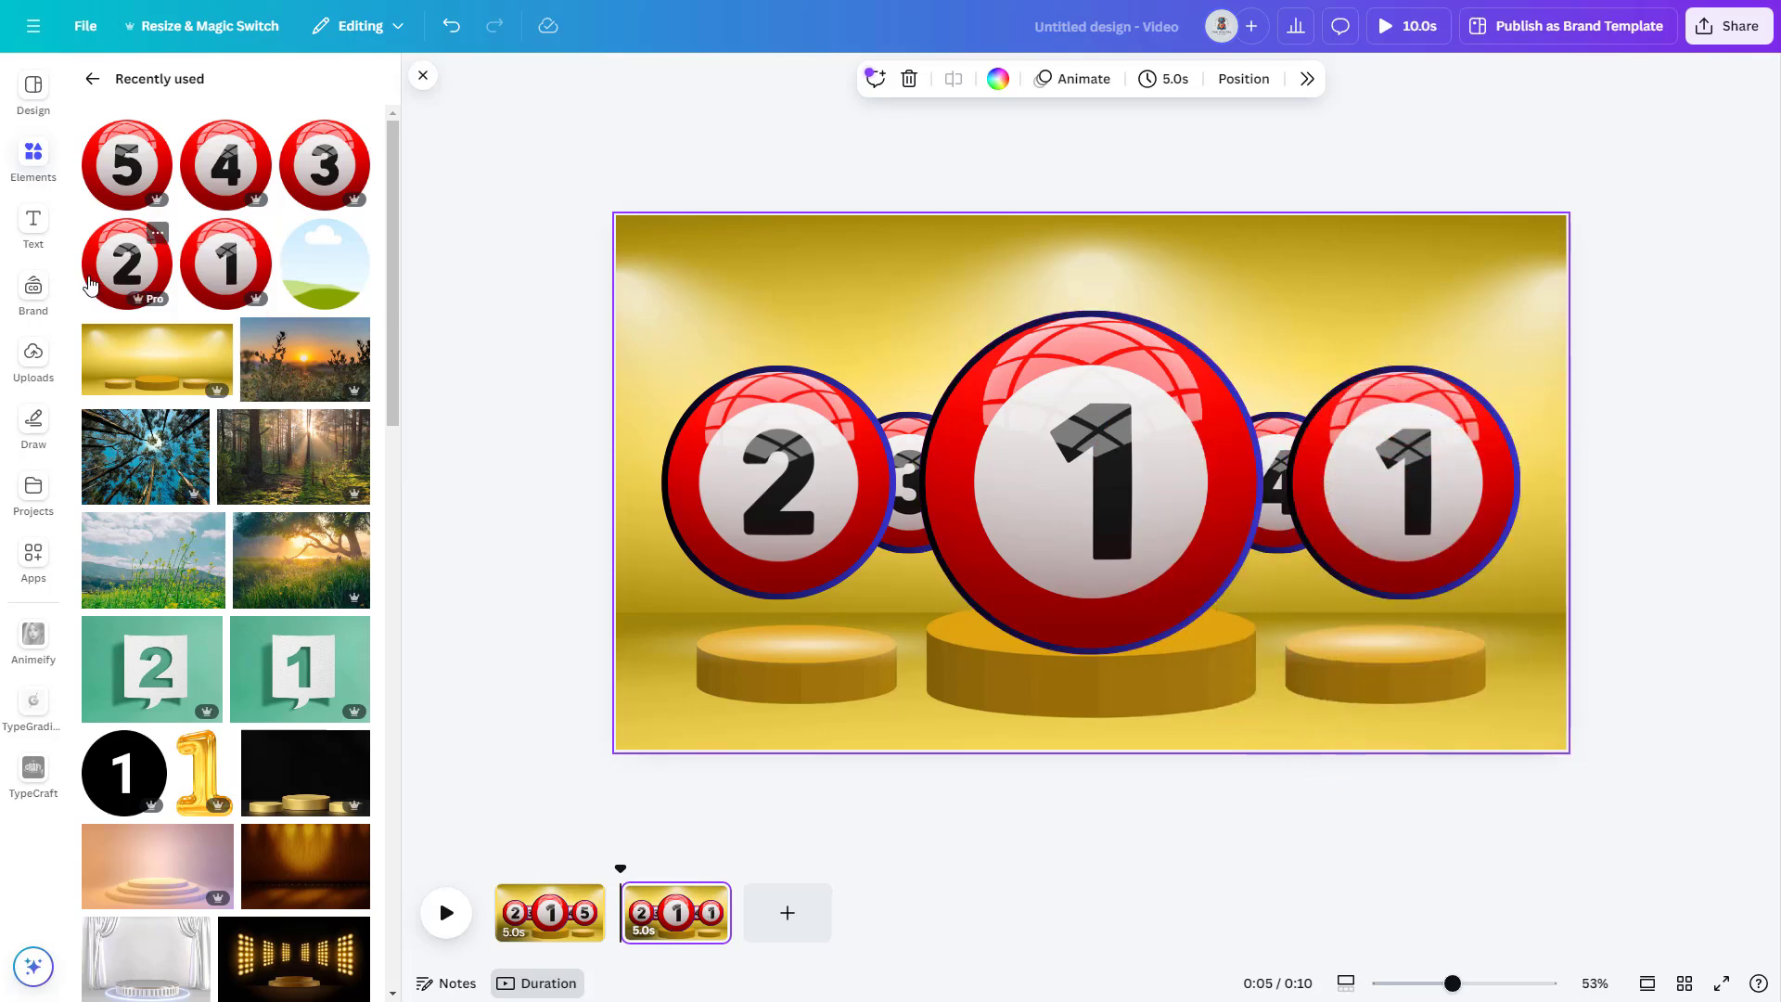
pyautogui.moveTo(127, 264); pyautogui.dragTo(1046, 481)
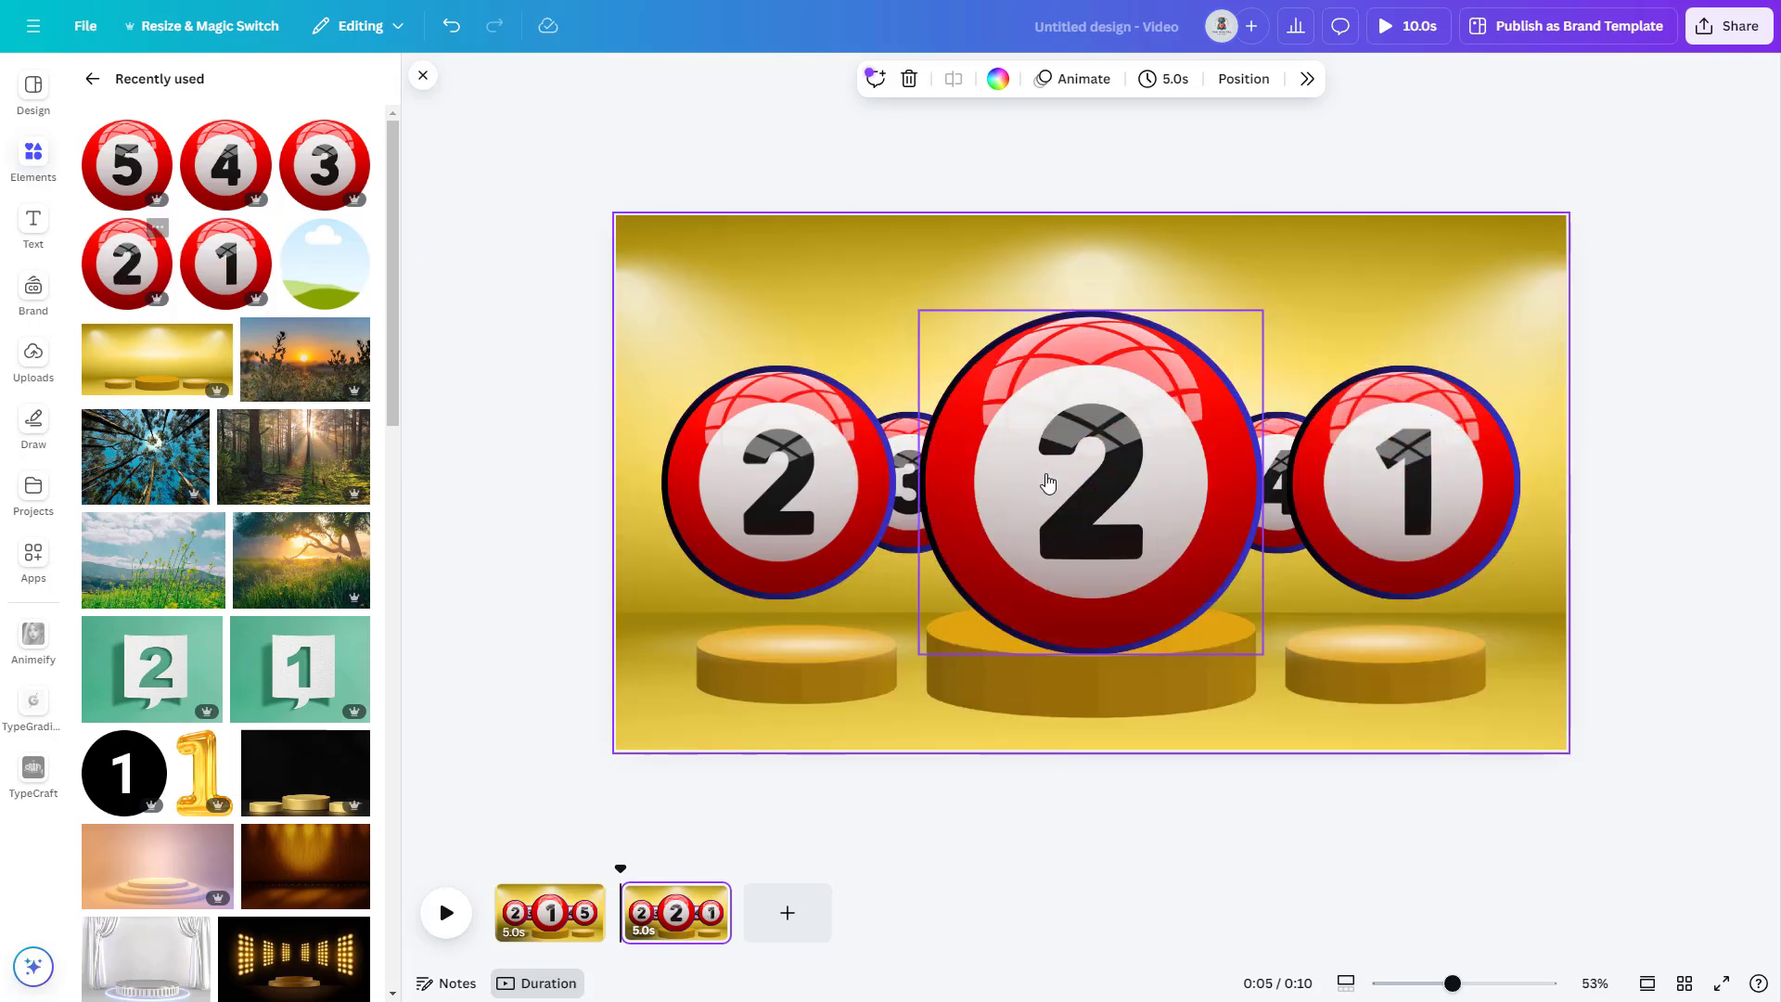
pyautogui.moveTo(311, 168); pyautogui.dragTo(779, 483)
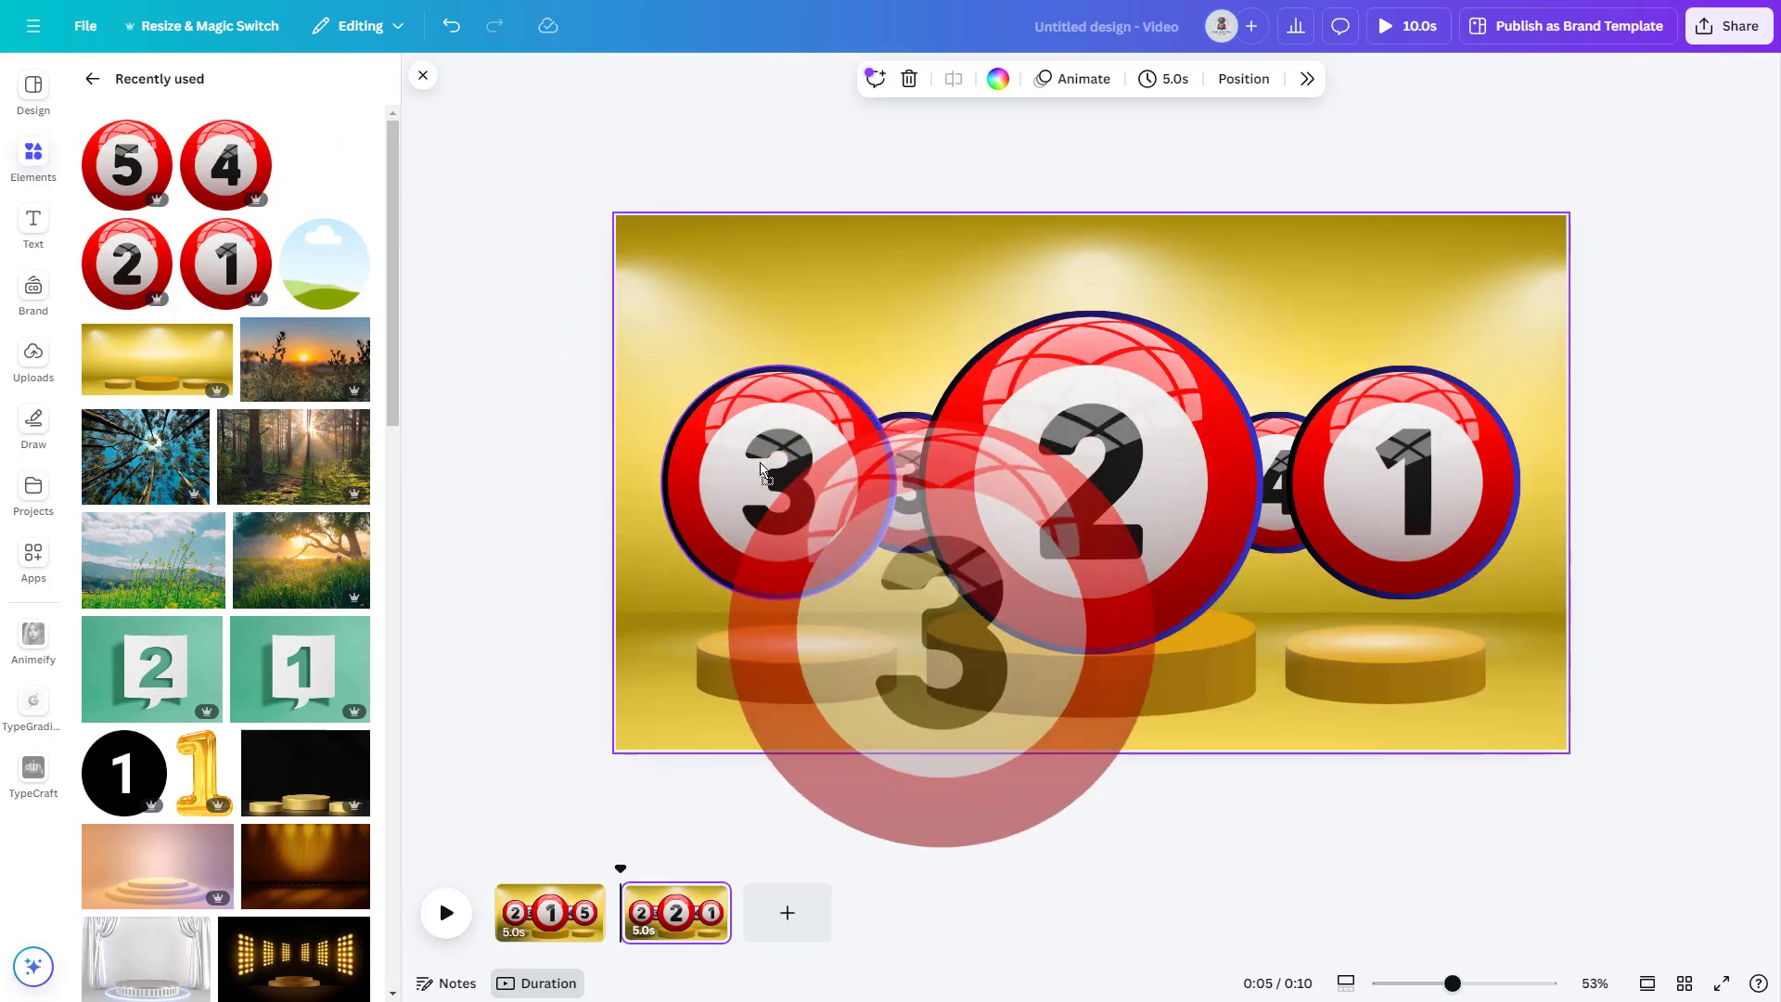
pyautogui.moveTo(225, 176); pyautogui.dragTo(965, 557)
pyautogui.moveTo(128, 165); pyautogui.dragTo(1286, 451)
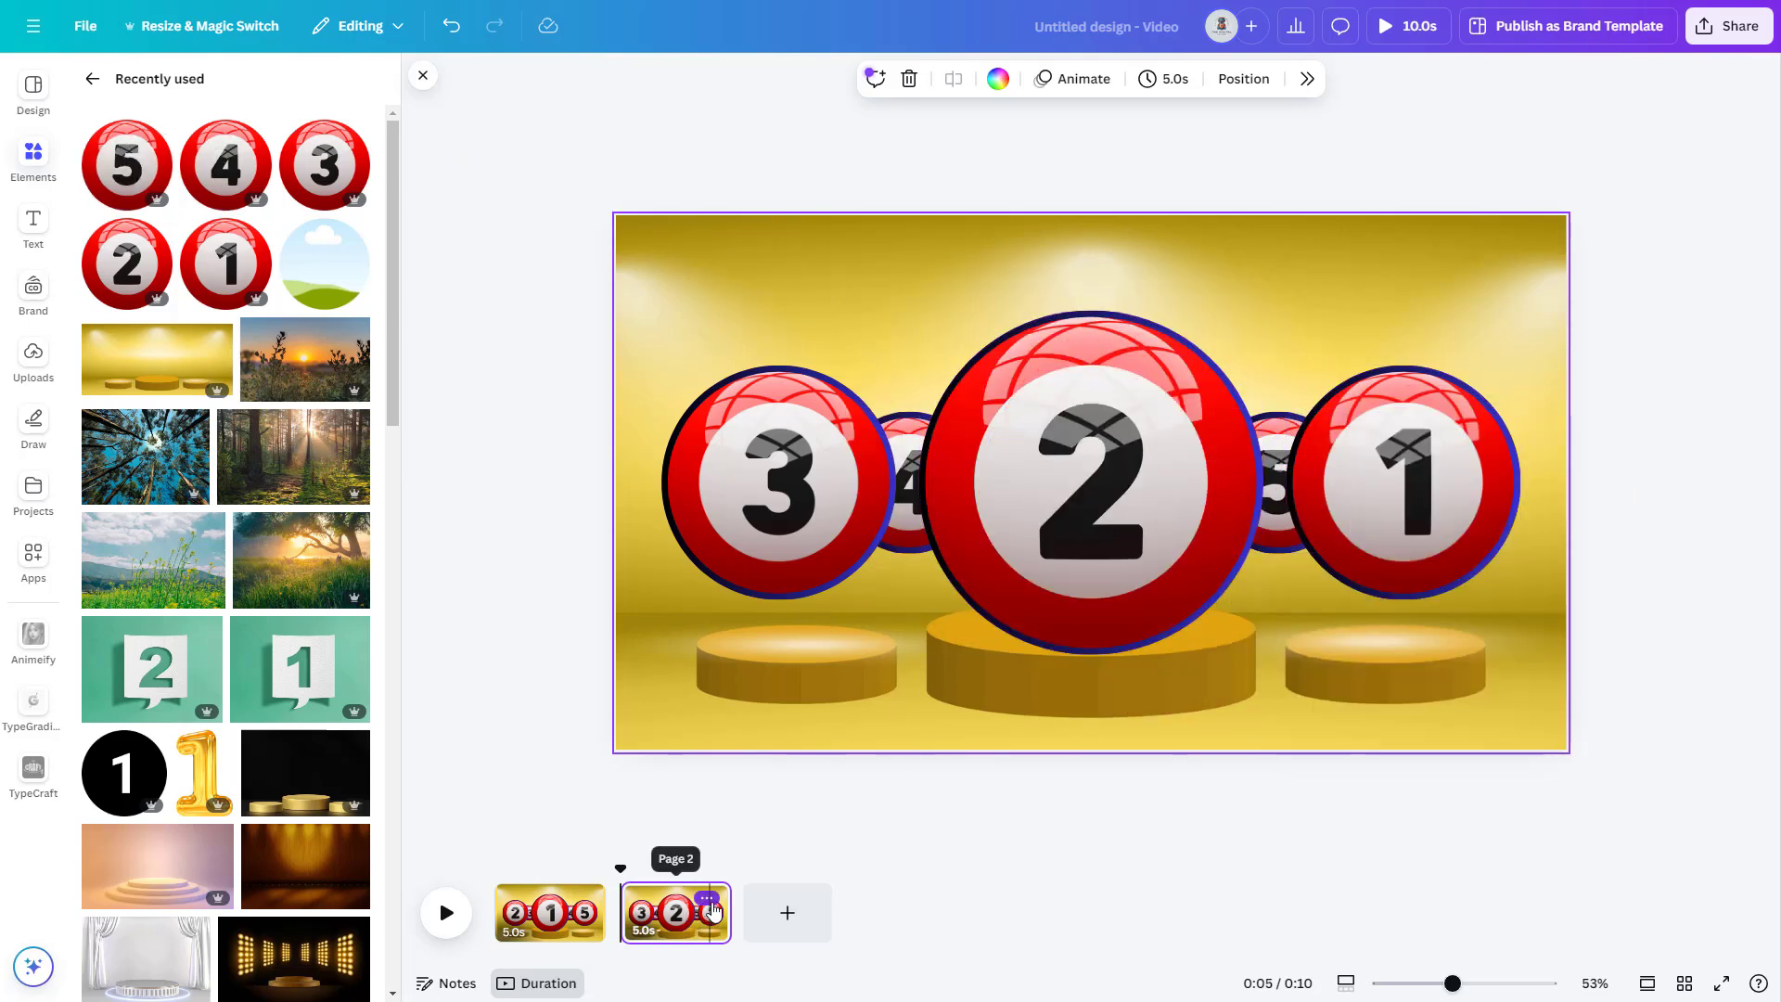
# Duplicate page 2 and rotate the copy's balls: 3 in the centre, 4 left, 5 small left, 1 small right, 2 right.
pyautogui.click(709, 901)
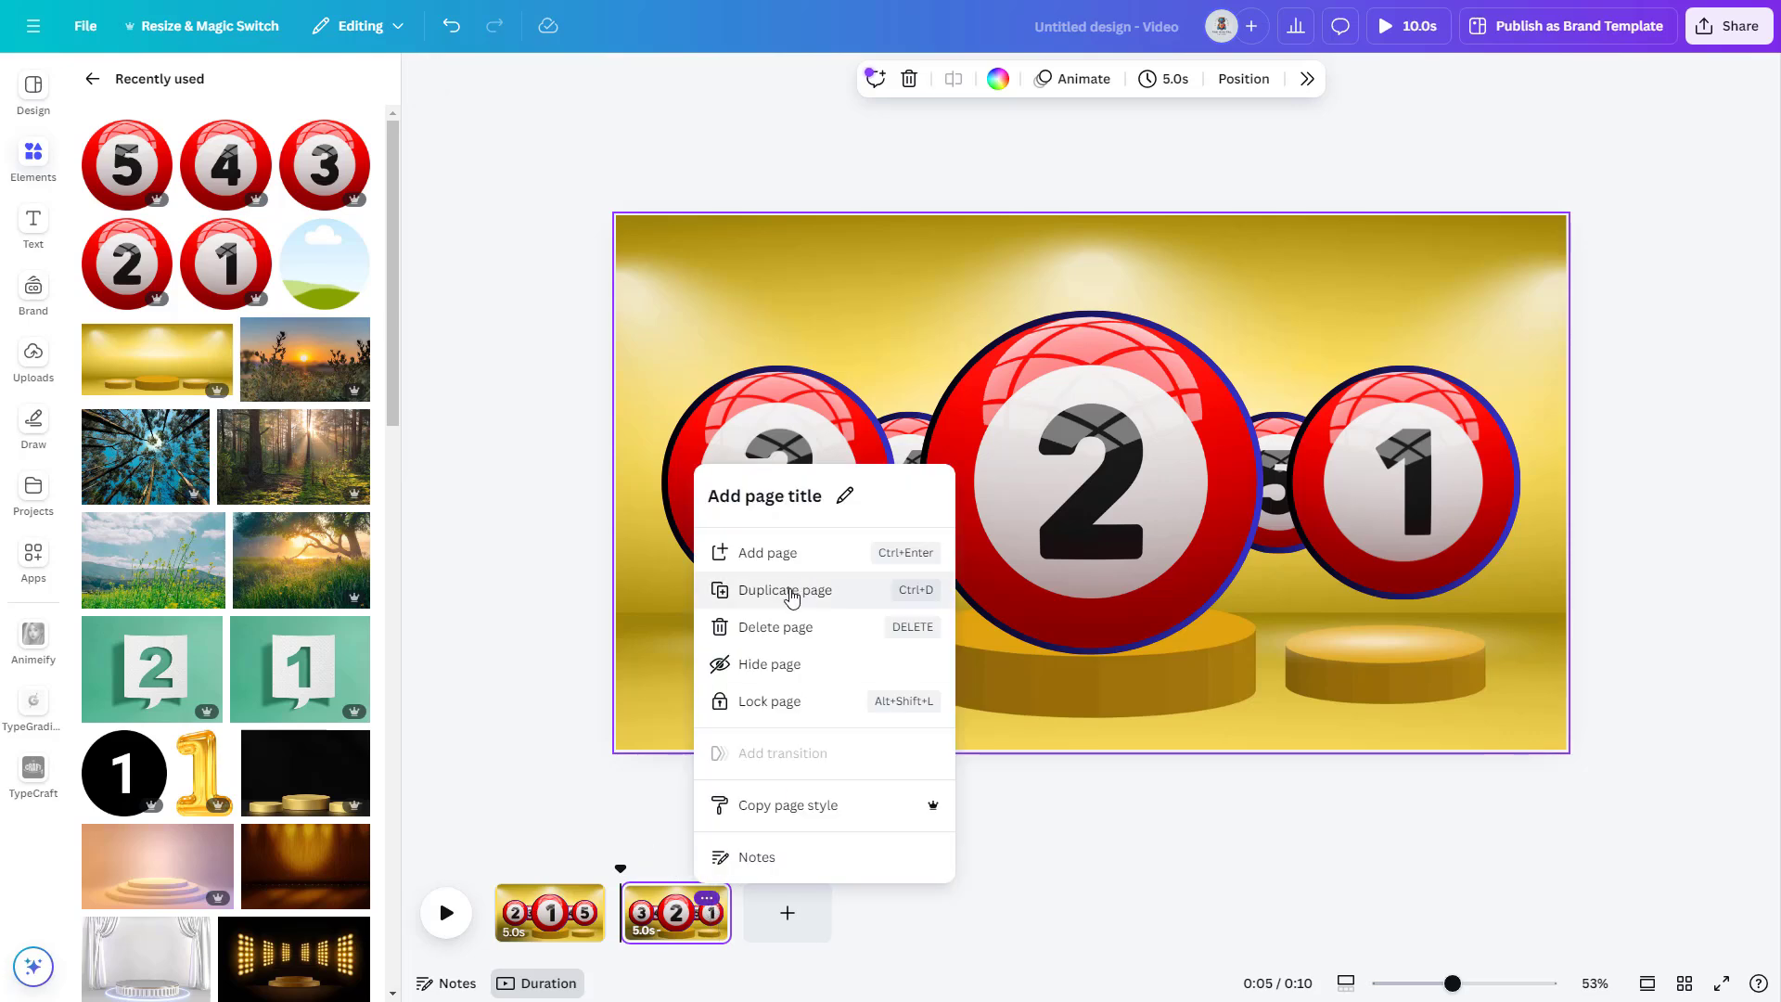
pyautogui.click(789, 591)
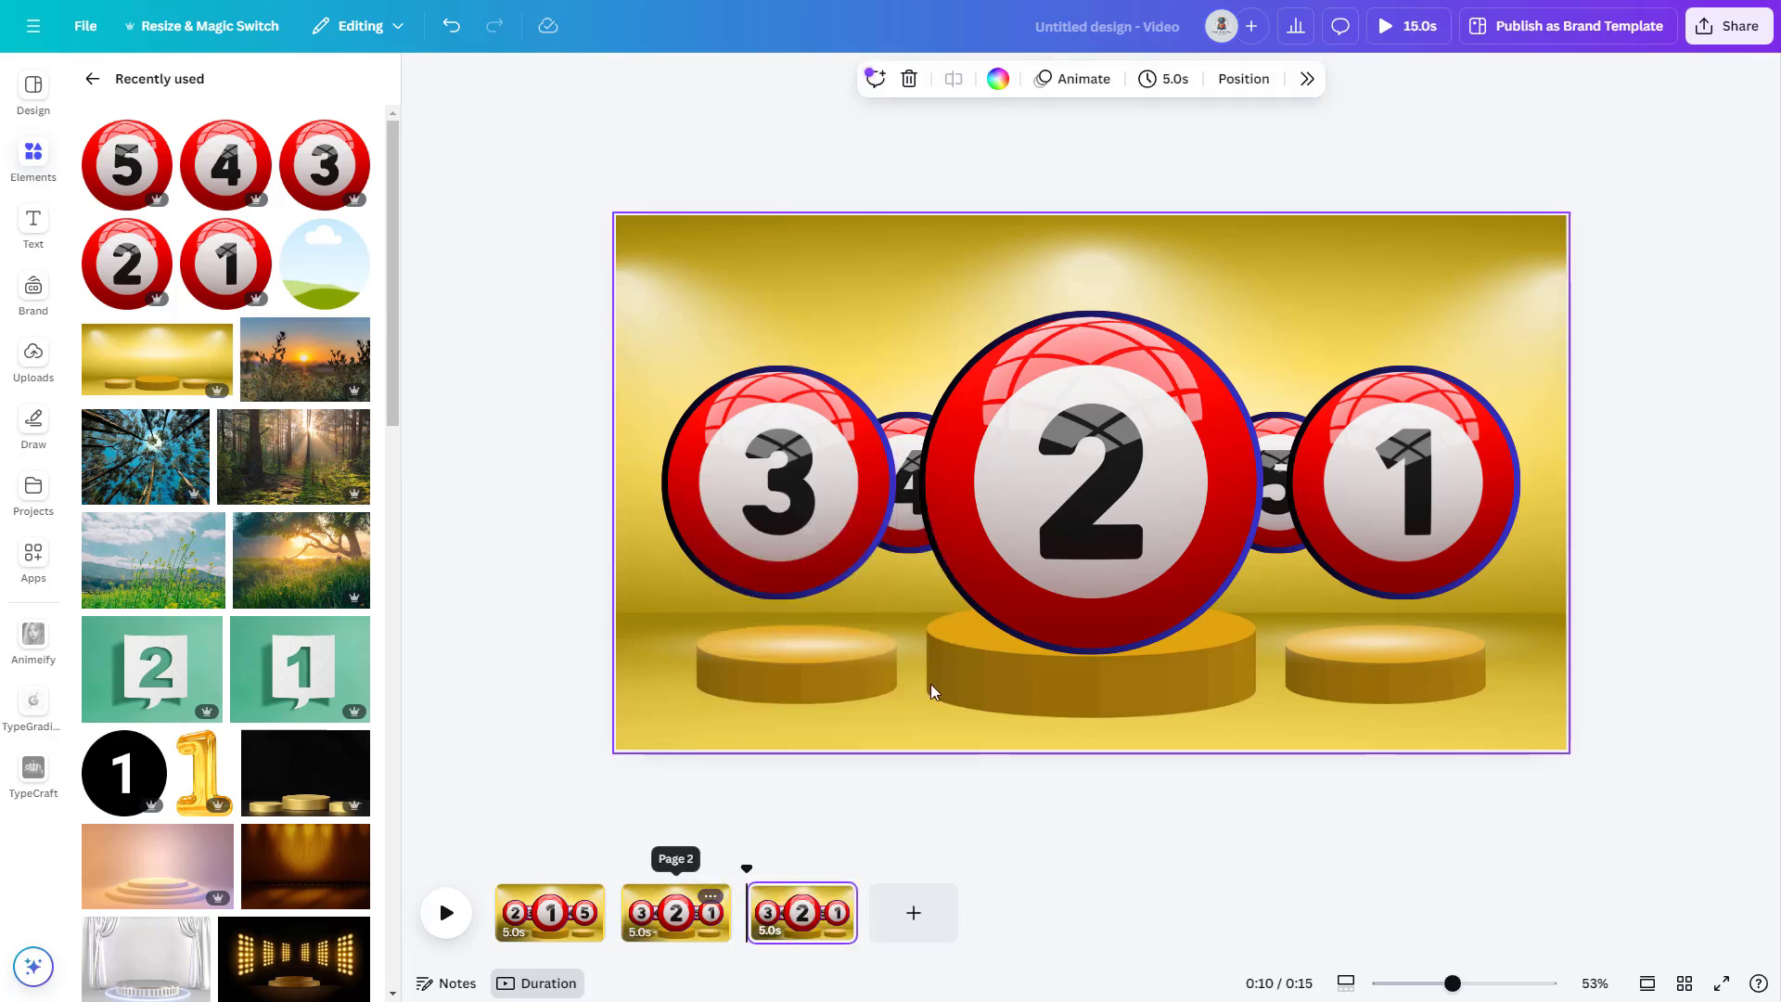
pyautogui.moveTo(224, 269); pyautogui.dragTo(1244, 436)
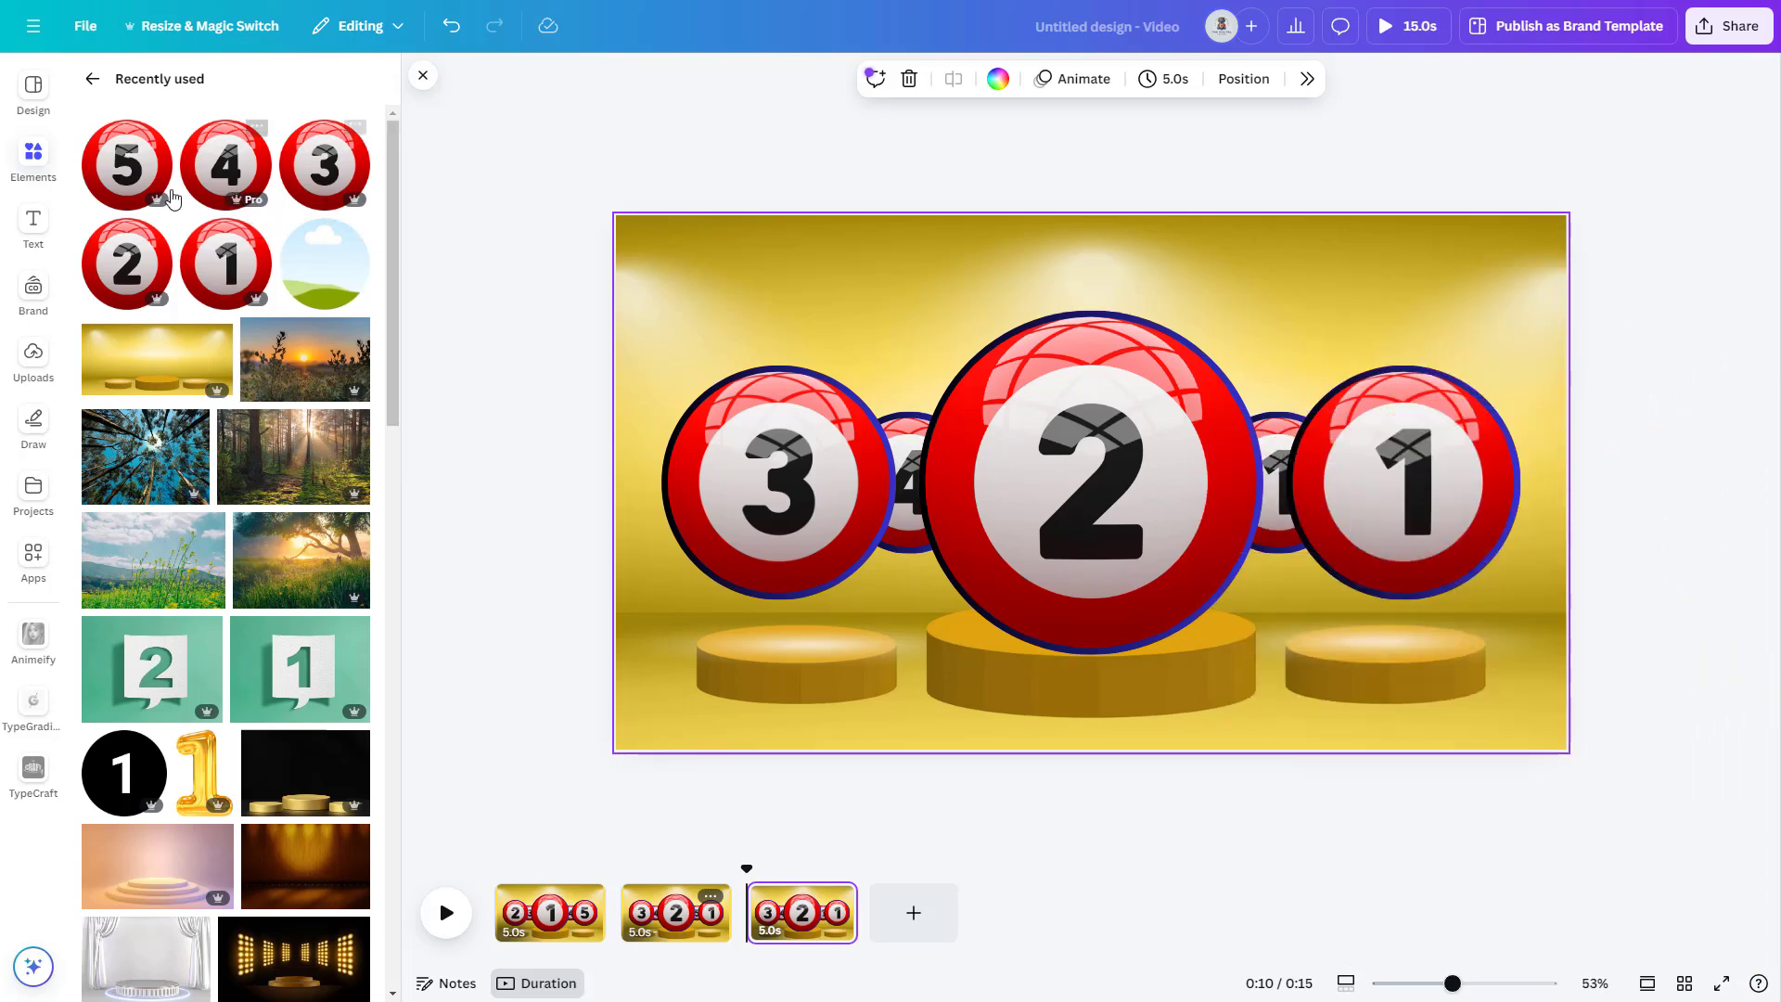
pyautogui.moveTo(127, 264); pyautogui.dragTo(1373, 399)
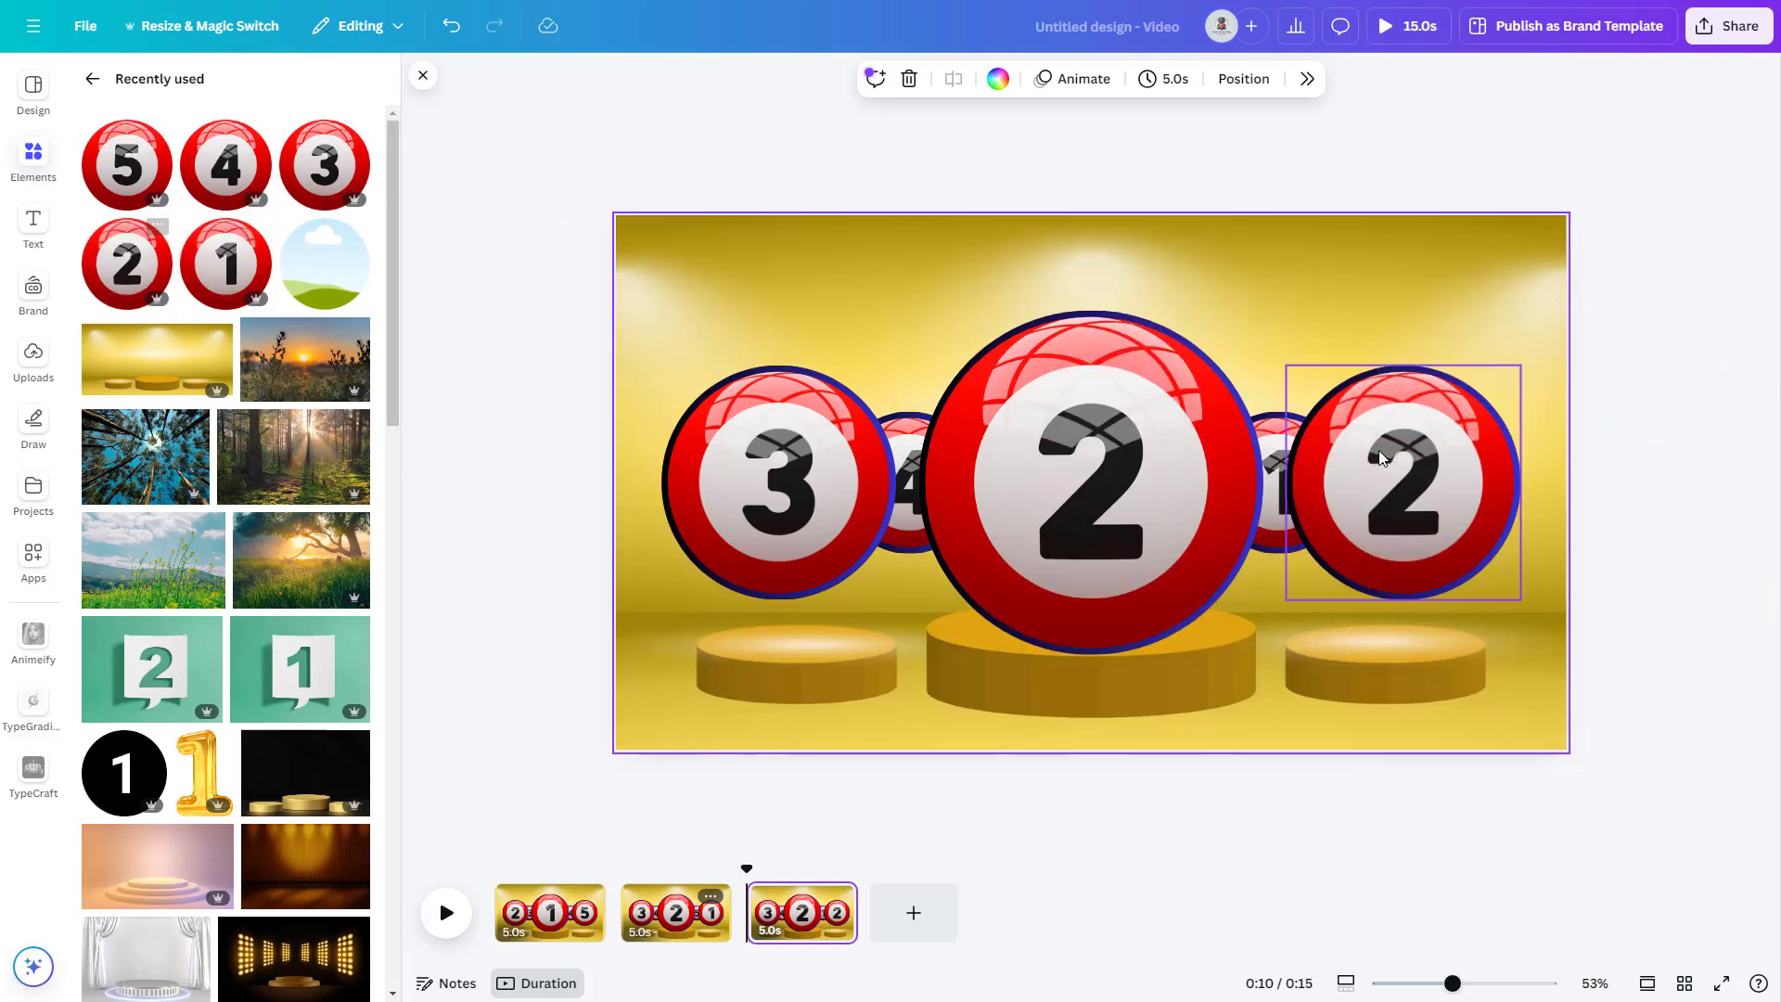
pyautogui.moveTo(324, 165); pyautogui.dragTo(1104, 478)
pyautogui.moveTo(225, 165); pyautogui.dragTo(777, 489)
pyautogui.moveTo(127, 165); pyautogui.dragTo(902, 428)
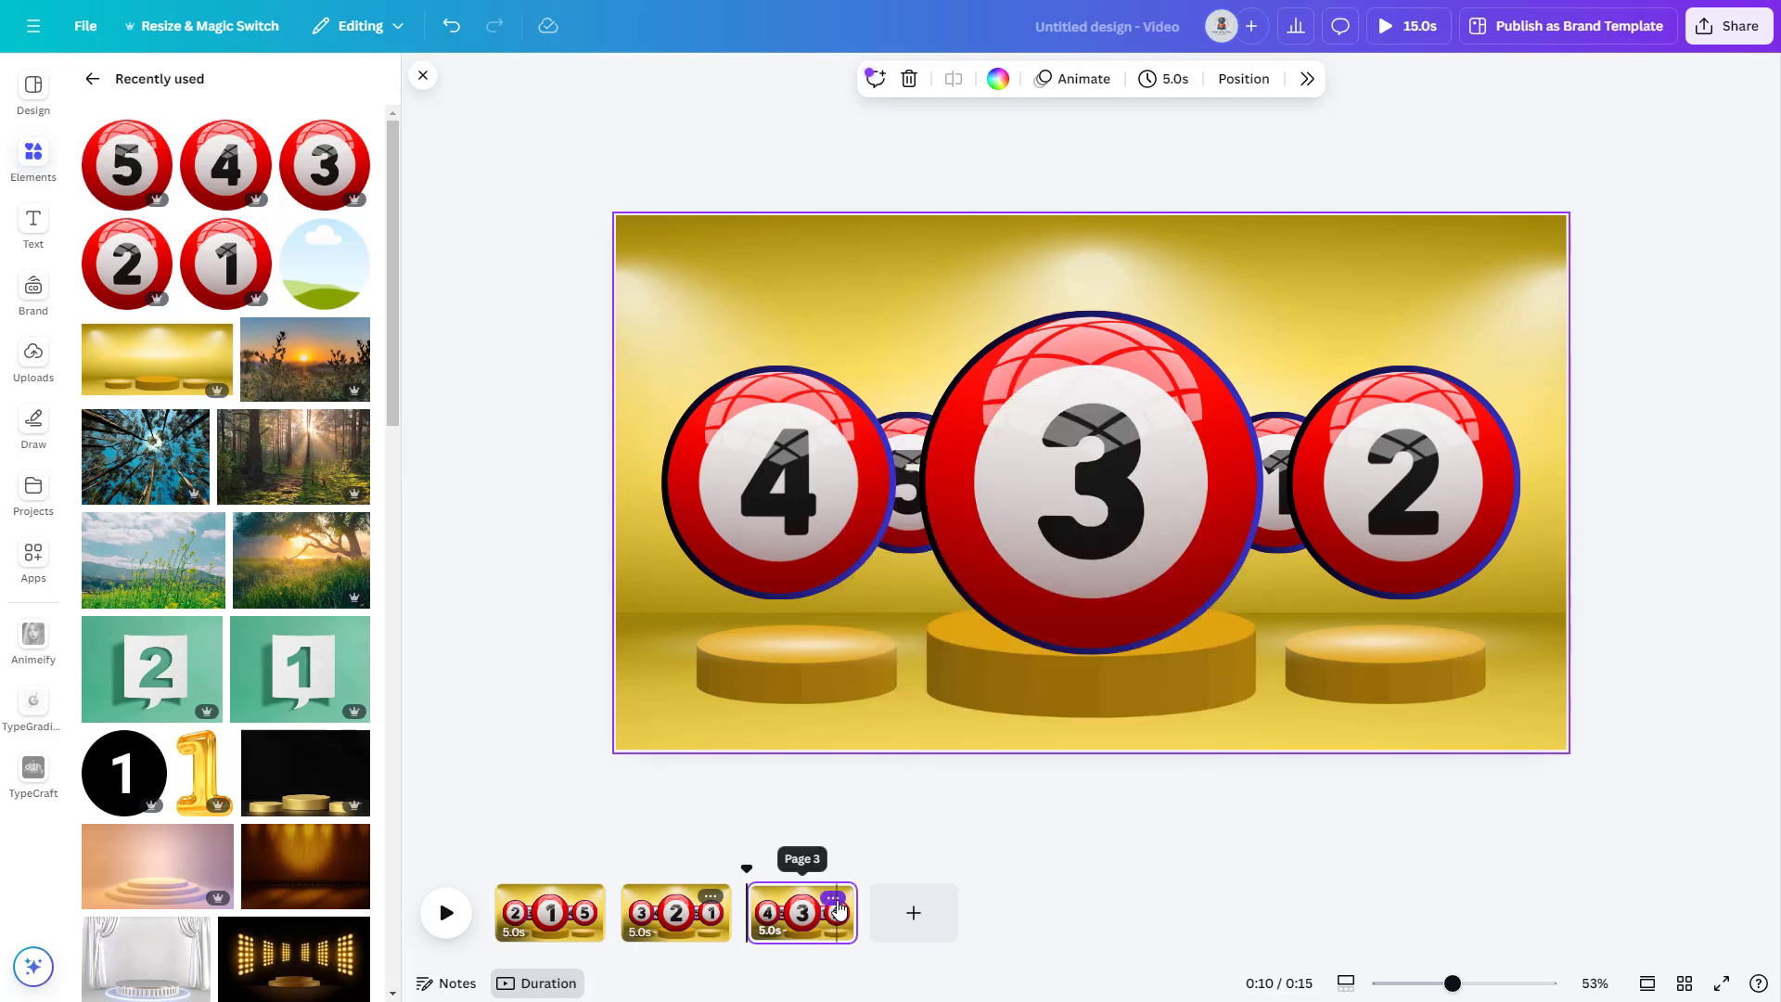
# Duplicate page 3 and rotate the copy's balls: 4 in the centre, 5 left, 1 small left, 2 small right, 3 right.
pyautogui.click(834, 899)
pyautogui.click(907, 604)
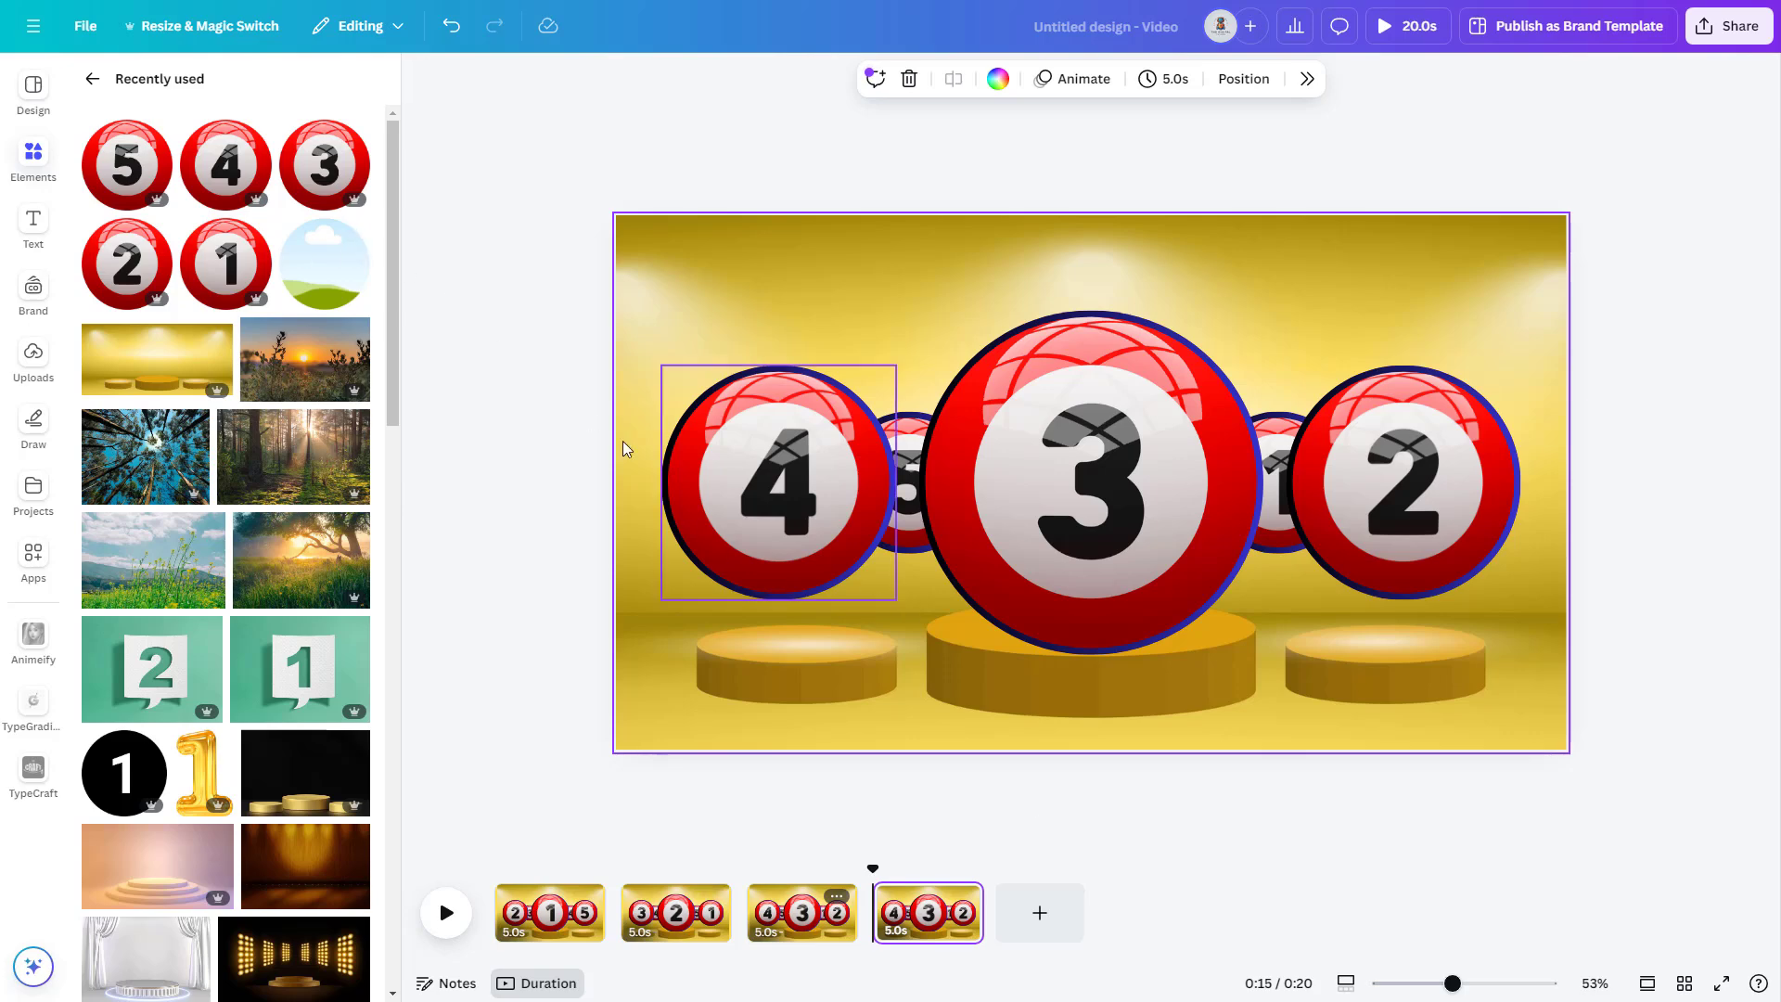
pyautogui.moveTo(225, 264); pyautogui.dragTo(902, 453)
pyautogui.moveTo(128, 264); pyautogui.dragTo(1278, 445)
pyautogui.moveTo(325, 165); pyautogui.dragTo(1310, 431)
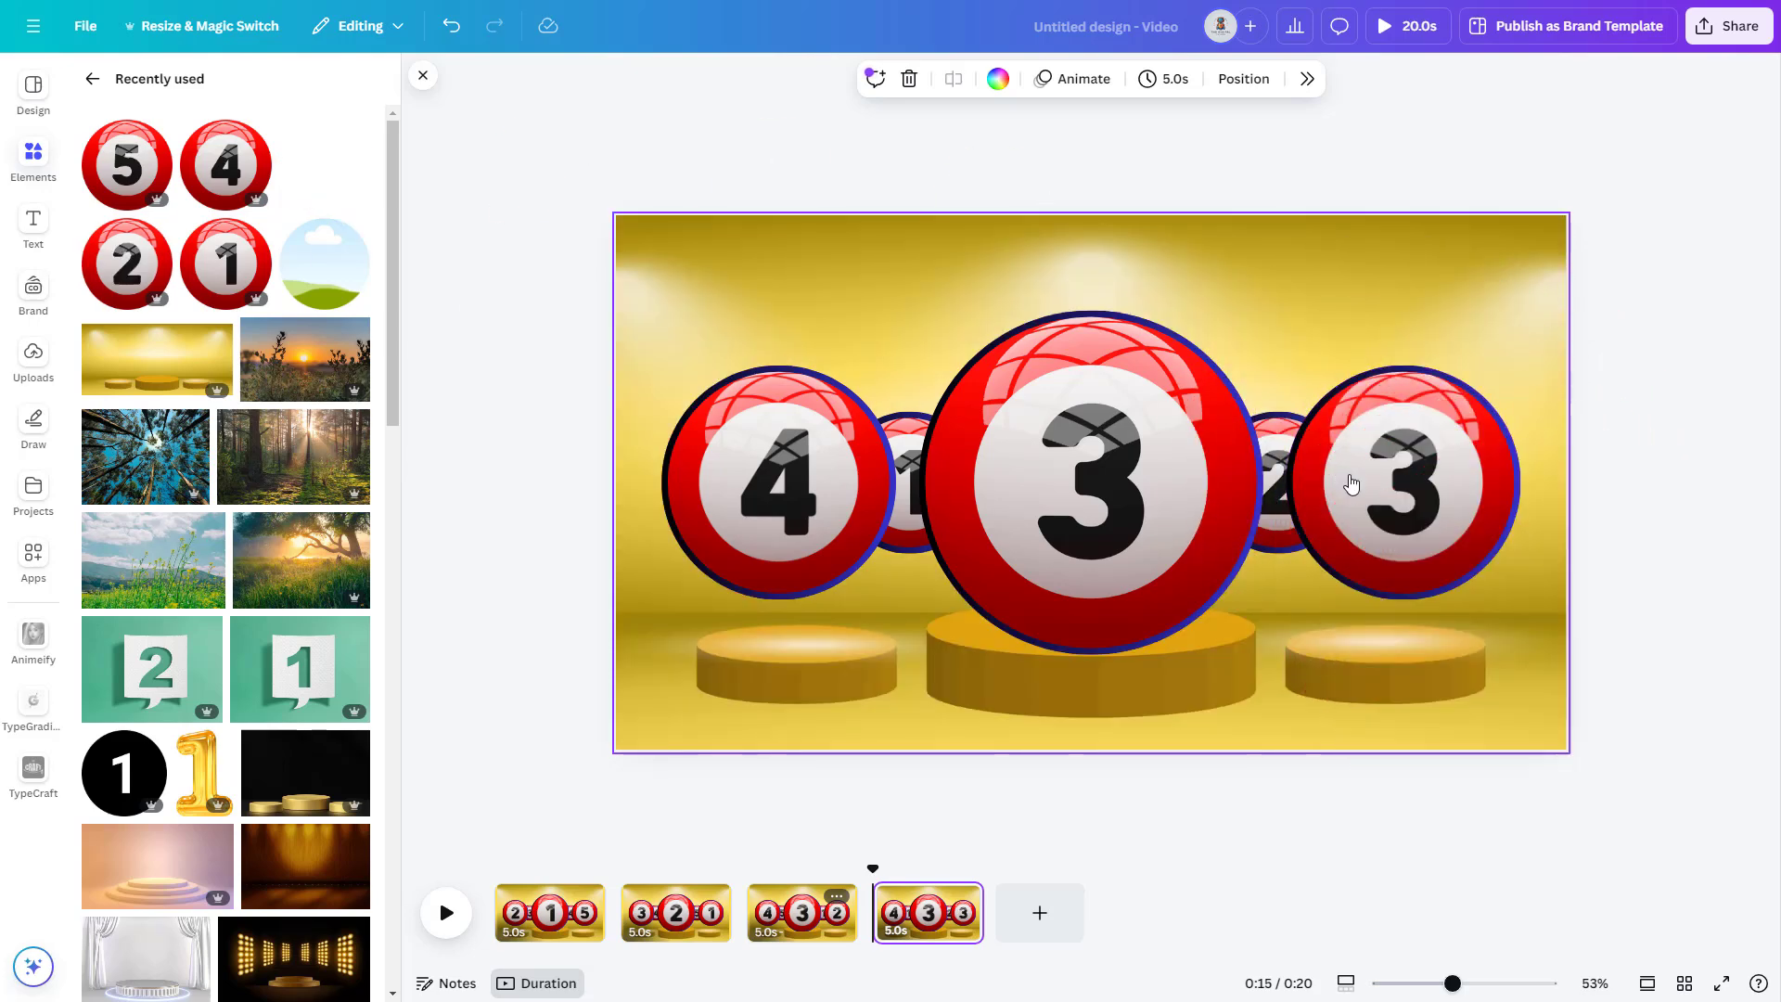
pyautogui.moveTo(225, 165); pyautogui.dragTo(974, 408)
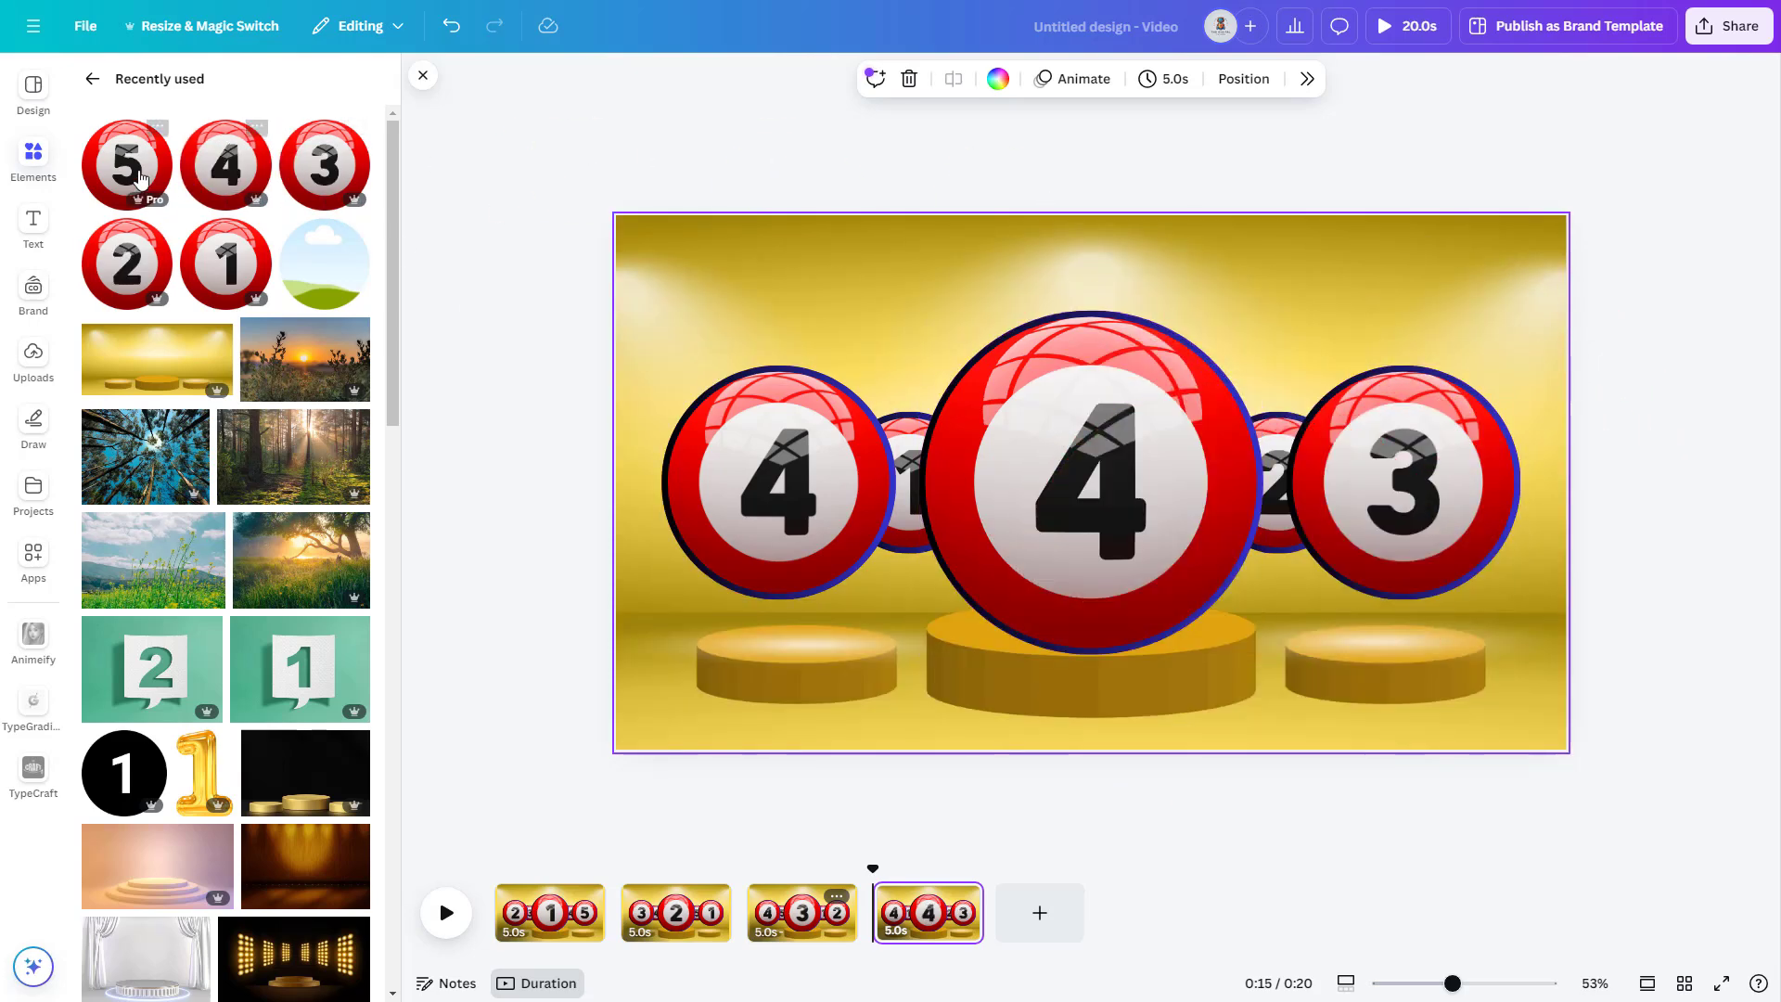
pyautogui.moveTo(127, 165); pyautogui.dragTo(775, 464)
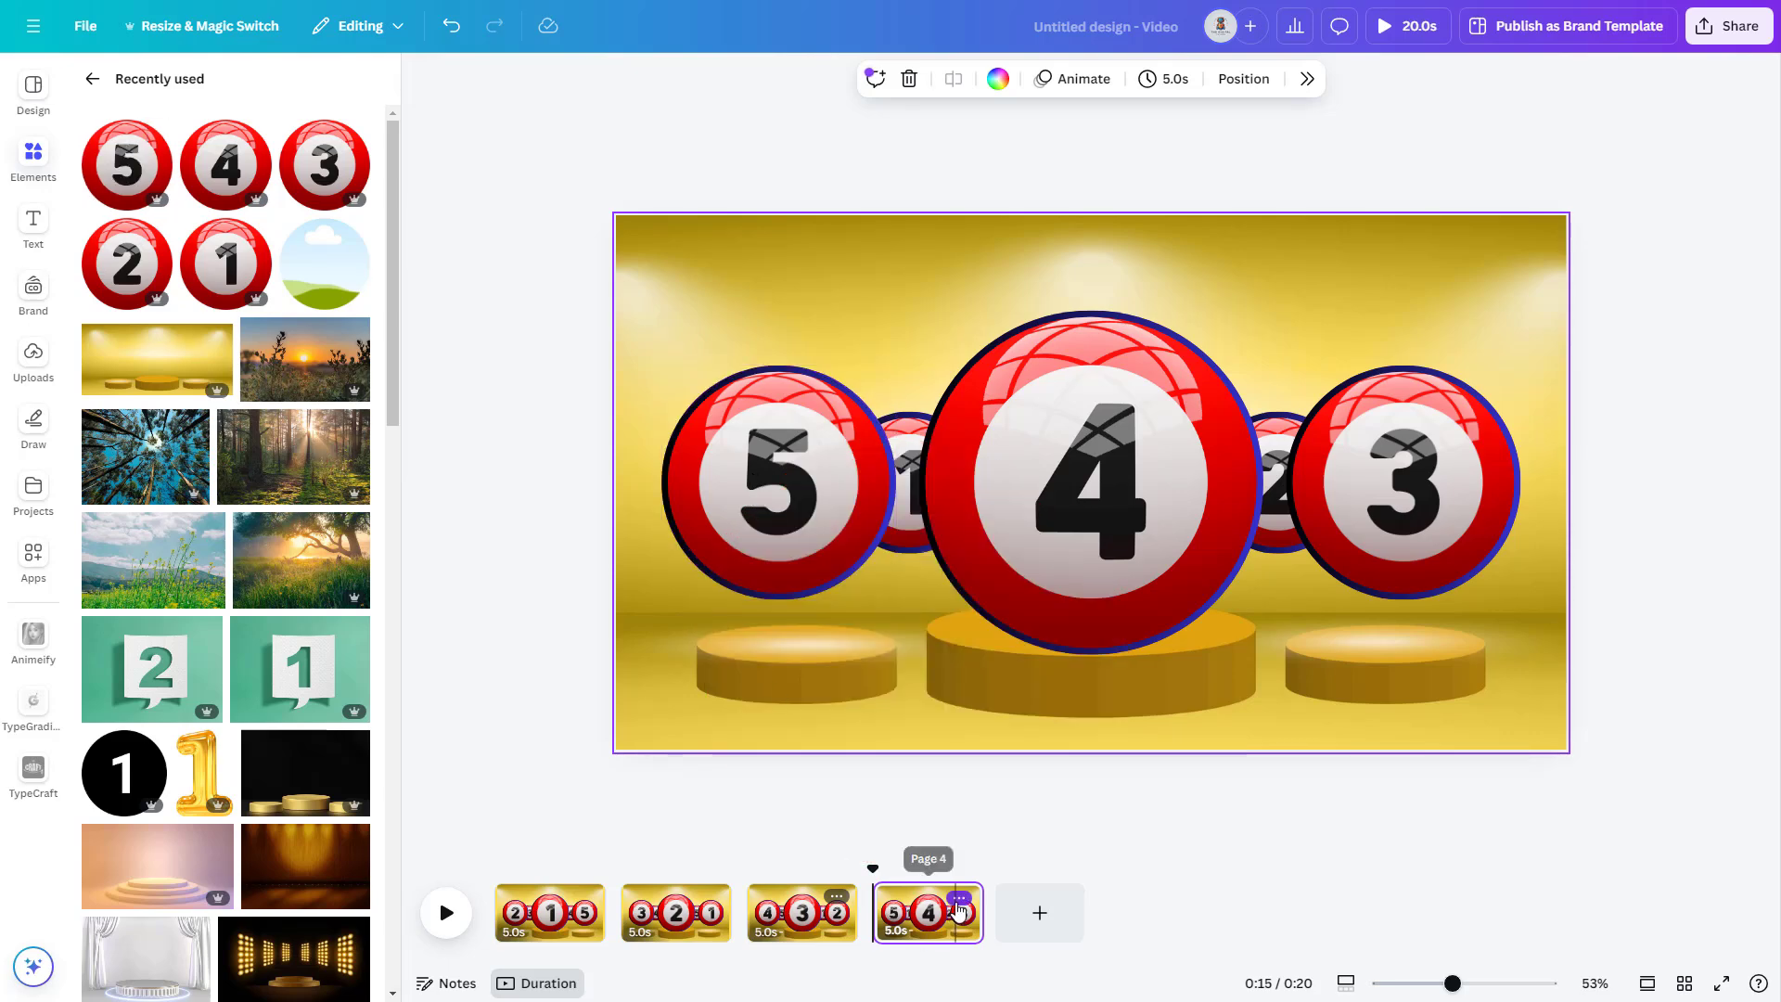
# Duplicate page 4 and rotate the copy's balls: 5 in the centre, 1 left, 2 small left, 3 small right, 4 right.
pyautogui.click(960, 900)
pyautogui.click(1028, 594)
pyautogui.moveTo(225, 264); pyautogui.dragTo(777, 483)
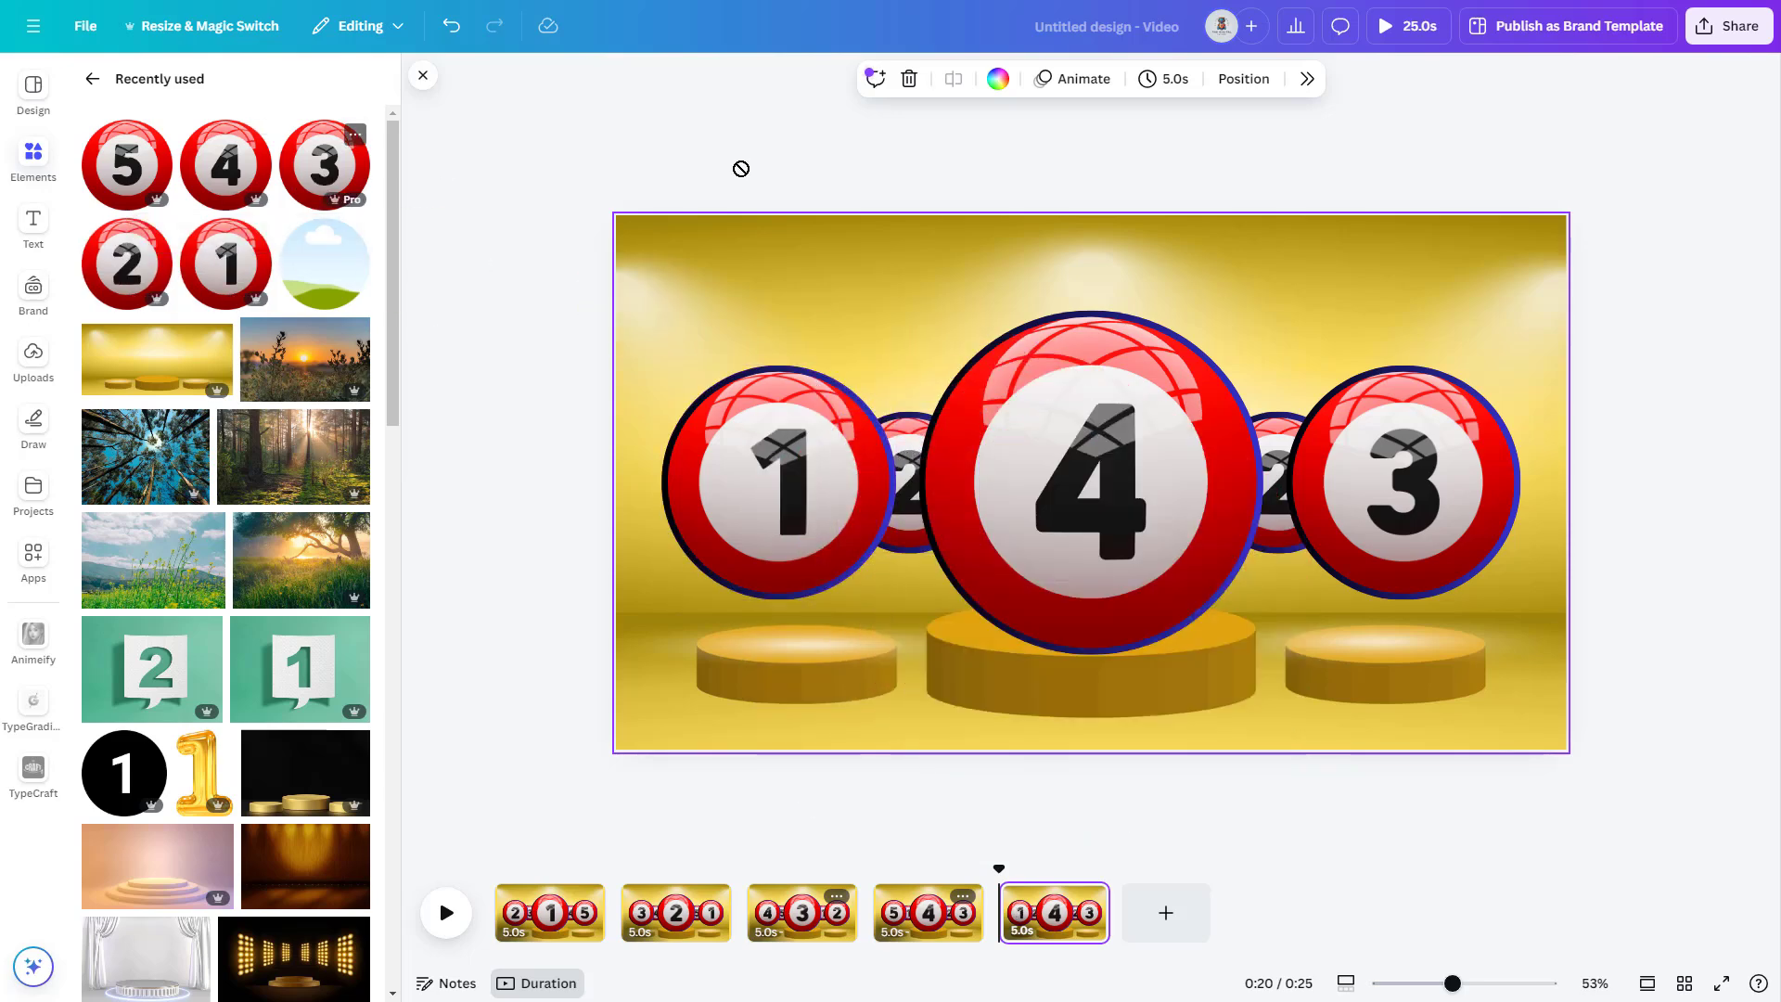
pyautogui.moveTo(325, 165); pyautogui.dragTo(1276, 482)
pyautogui.moveTo(252, 175); pyautogui.dragTo(1406, 482)
pyautogui.moveTo(128, 165); pyautogui.dragTo(1059, 420)
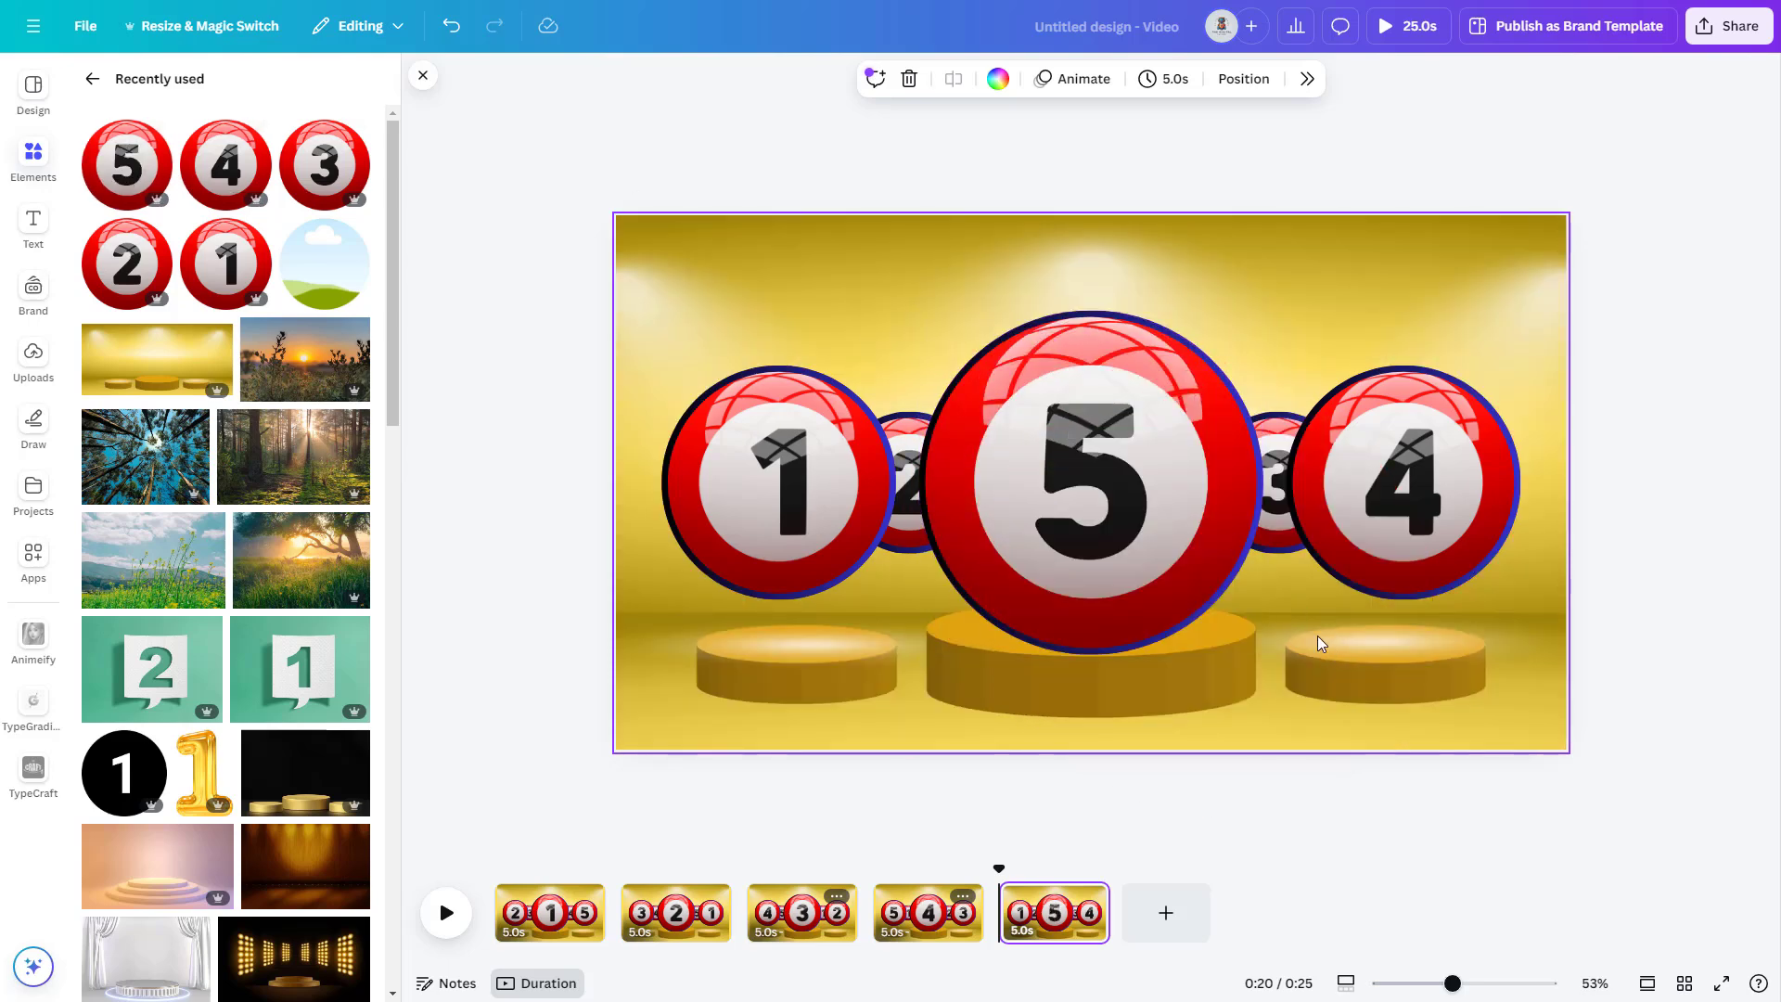
# Add a Match & Move transition lasting 2.5 seconds after the first page and apply it between all pages.
pyautogui.click(668, 919)
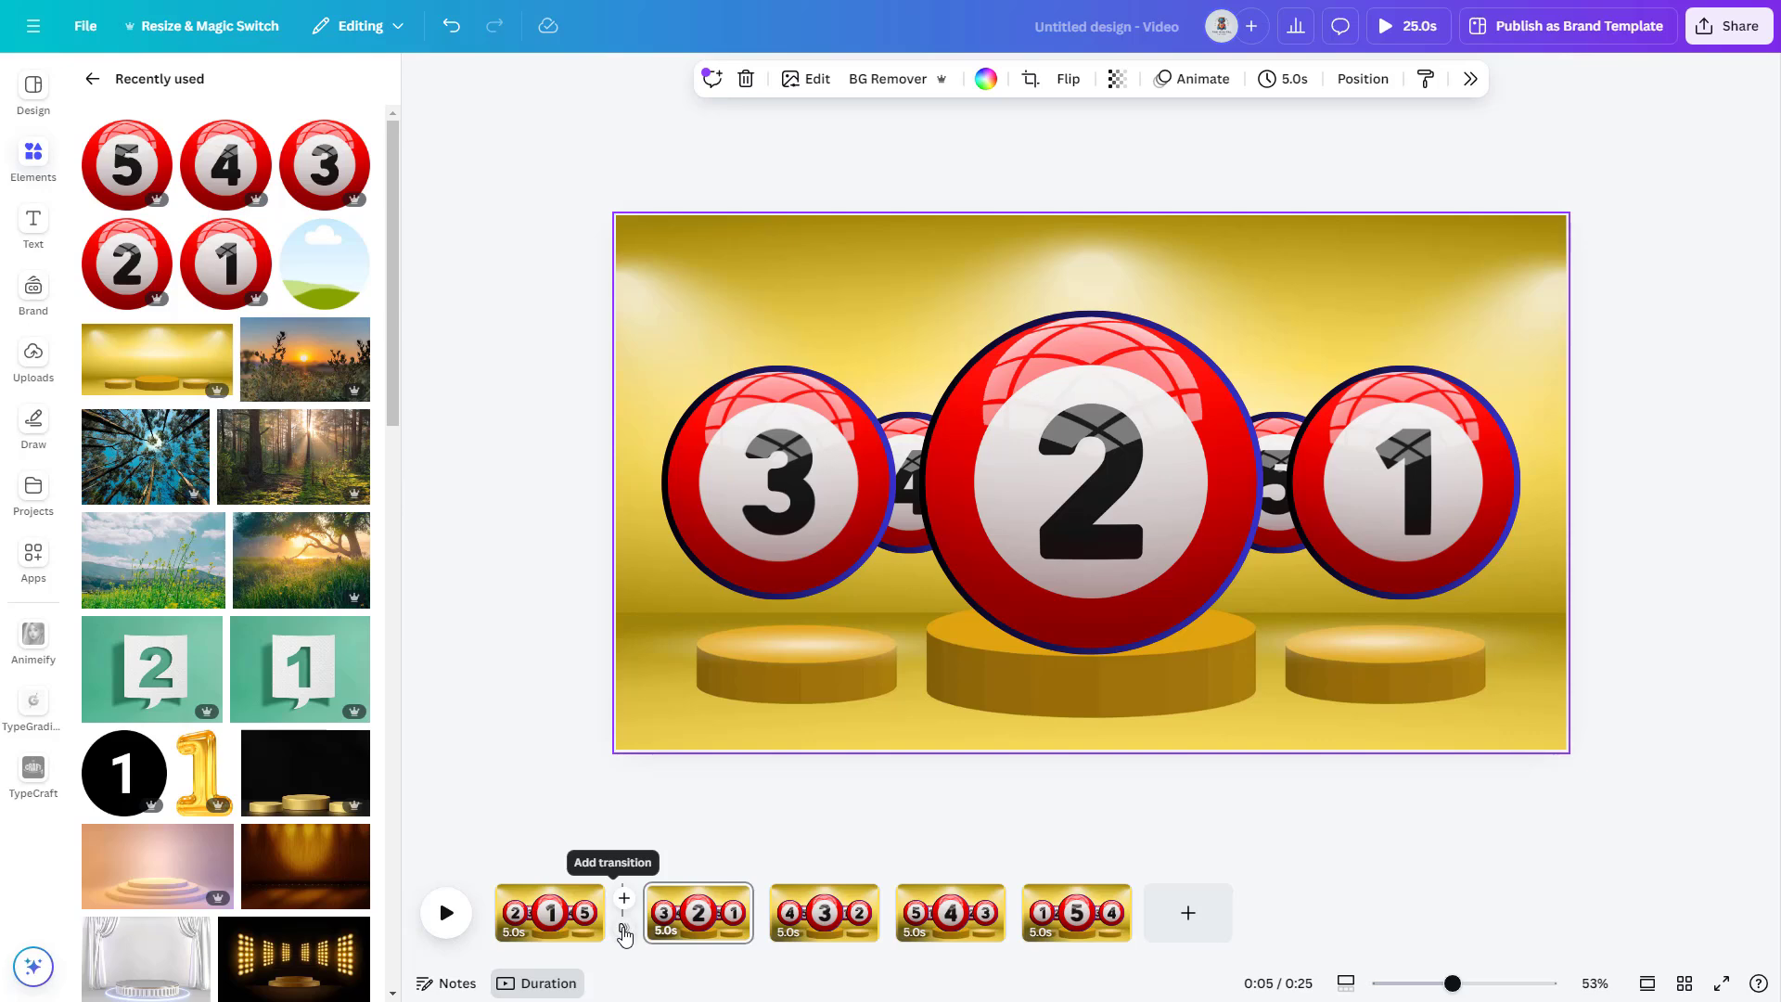
pyautogui.click(623, 929)
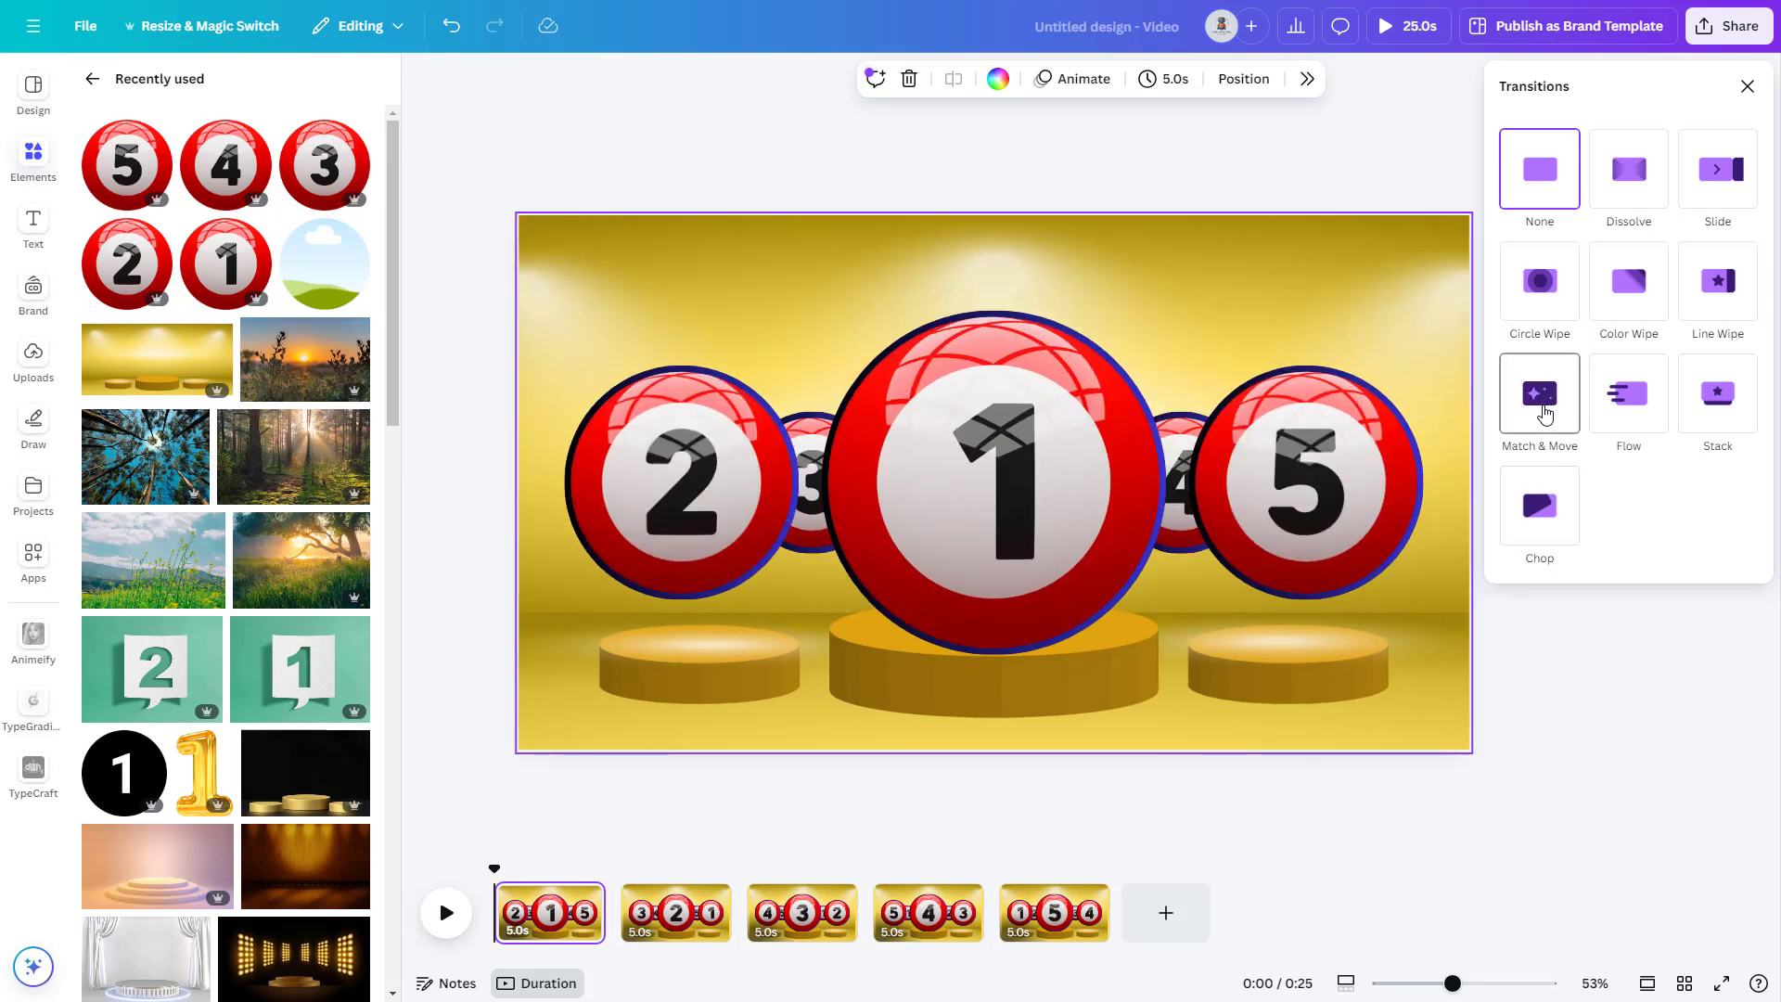
pyautogui.click(1544, 414)
pyautogui.moveTo(1544, 537); pyautogui.dragTo(1753, 540)
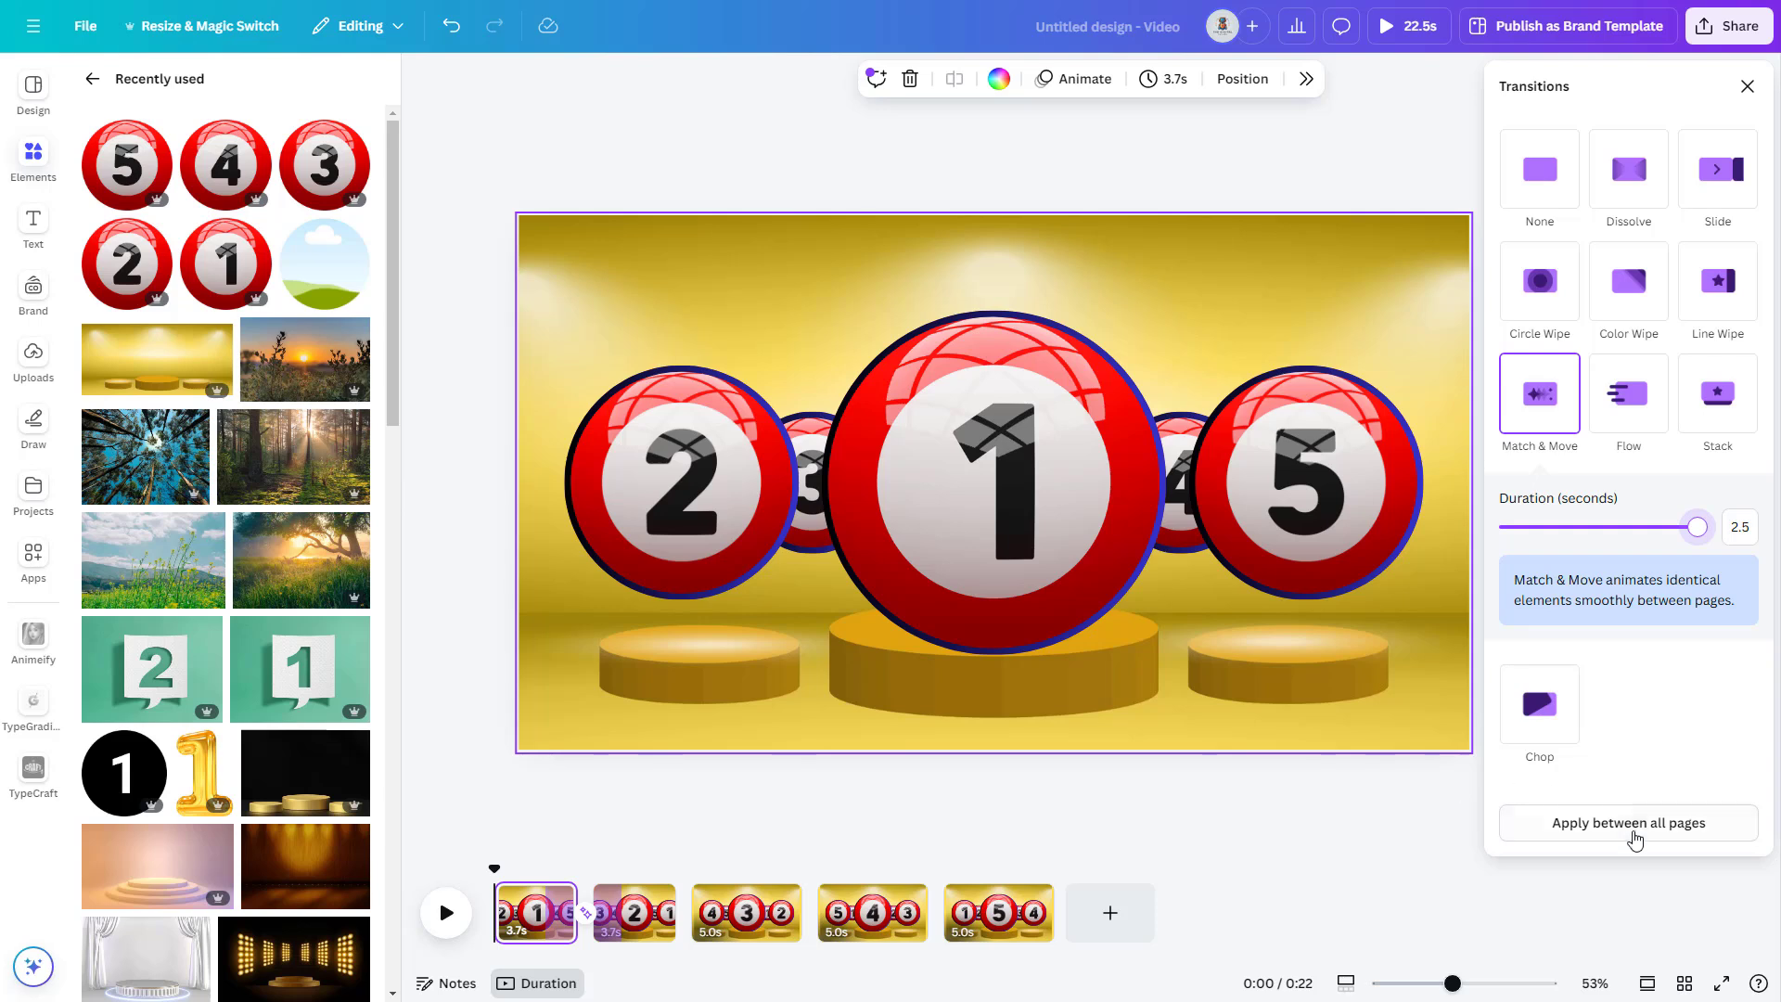
pyautogui.click(1635, 825)
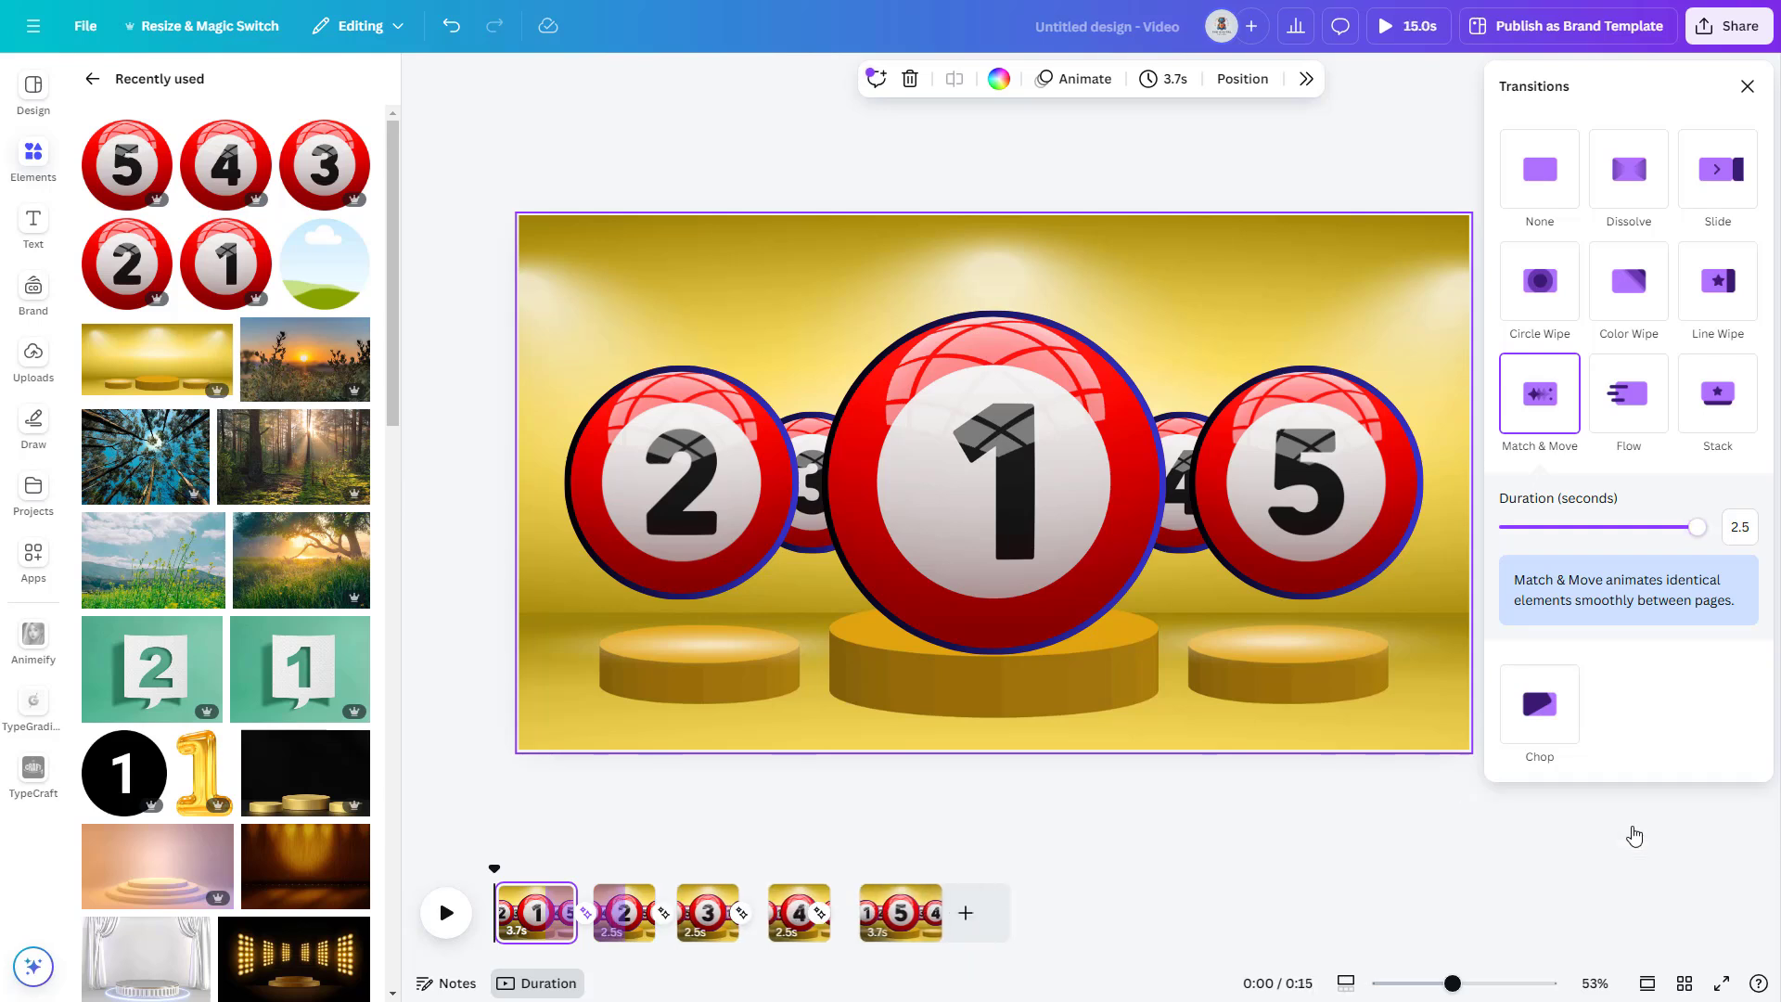
# Set the page timing to 1.5 seconds for all five pages and play the video.
pyautogui.click(517, 931)
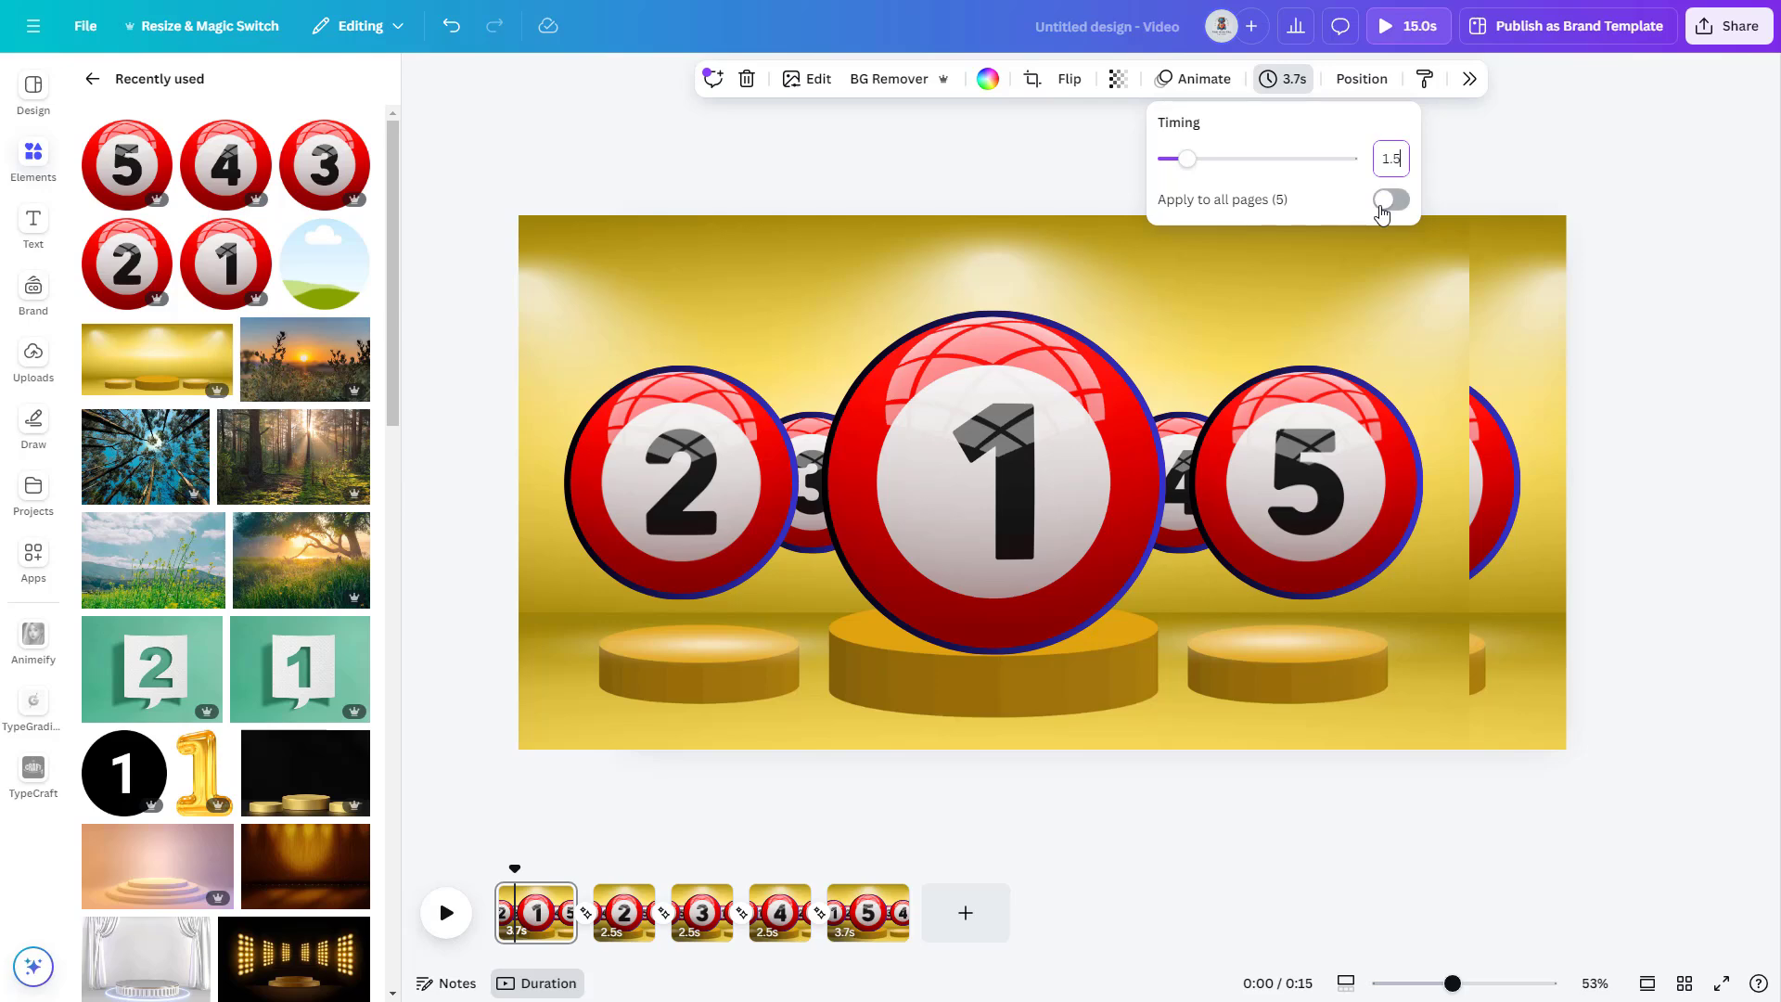
pyautogui.click(1389, 200)
pyautogui.click(448, 915)
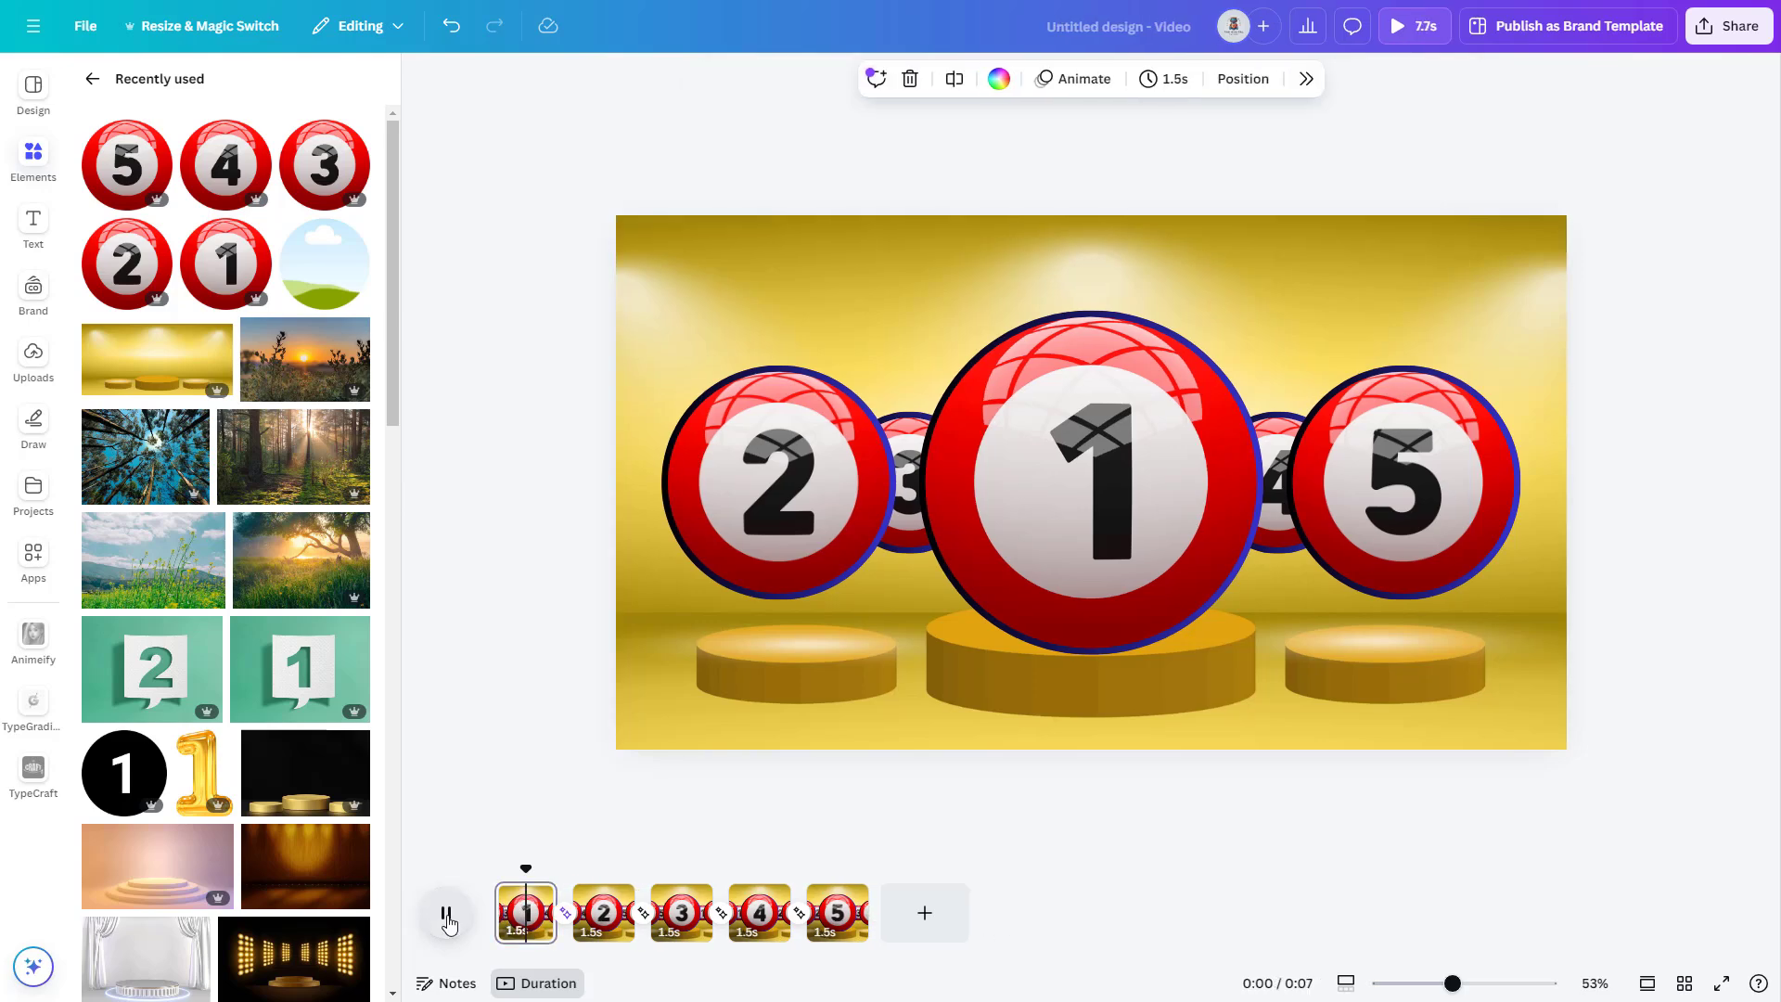